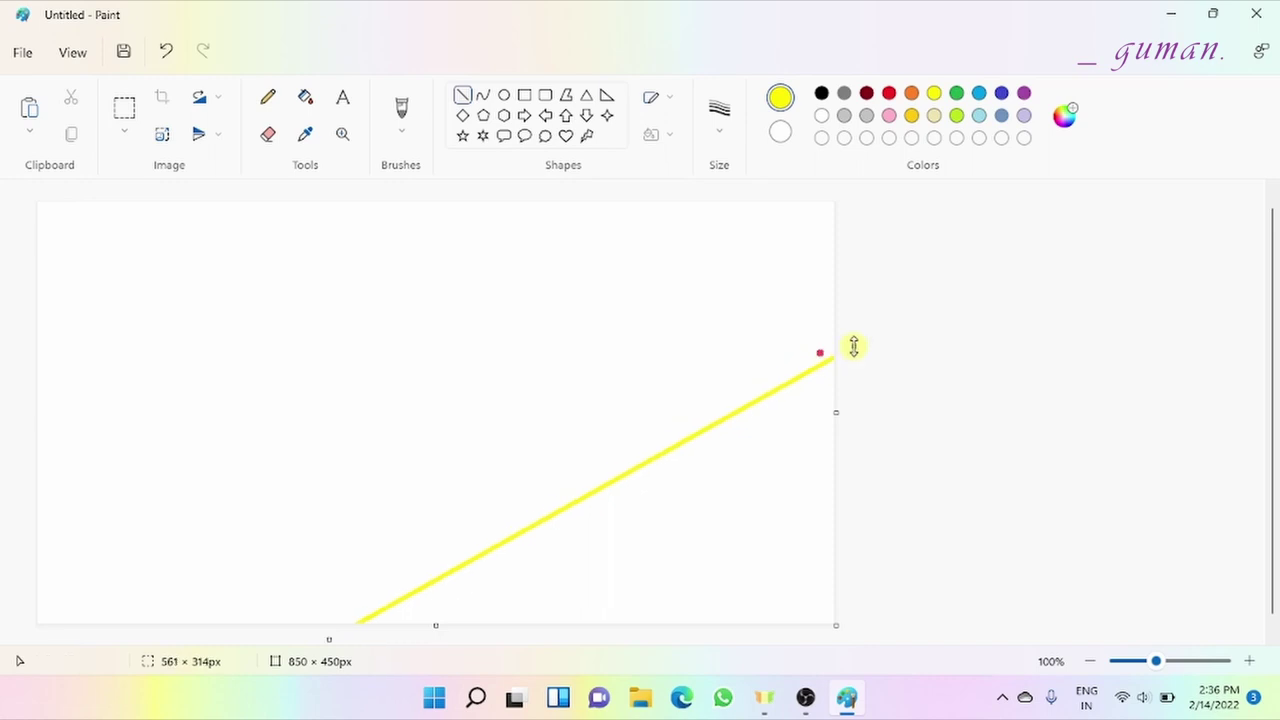
Shift the yellow diagonal toward the lower-right corner and draw an orange diagonal above it, extended to the canvas edges.
left_click_drag(677, 446, 703, 459)
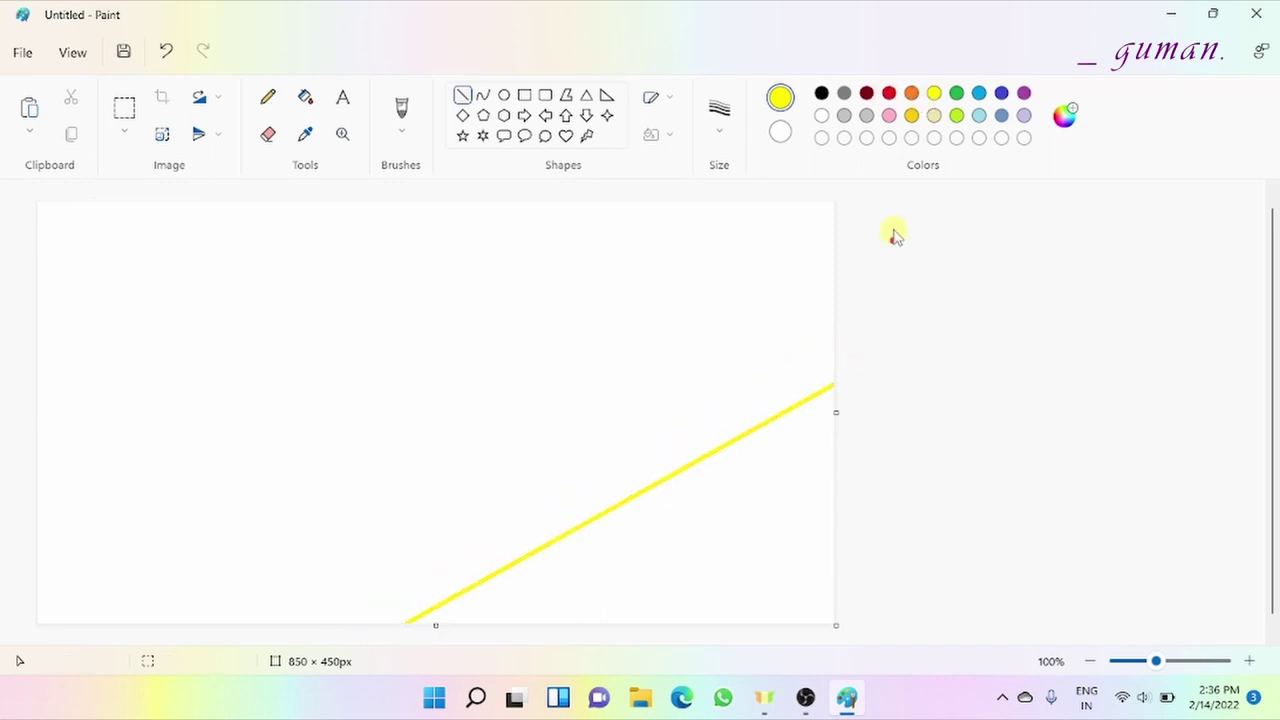
mouse_move(808, 203)
left_mouse_down()
mouse_move(391, 363)
mouse_move(63, 603)
mouse_move(10, 678)
left_mouse_up()
left_click_drag(794, 220, 836, 190)
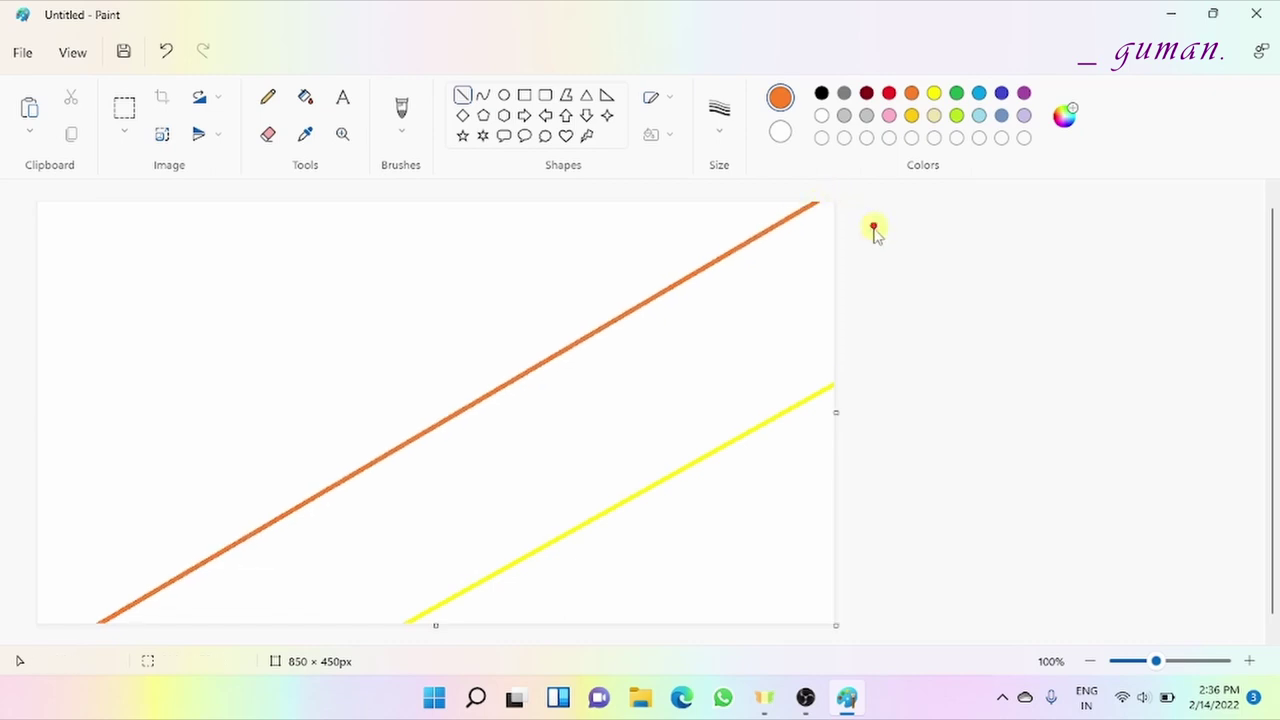
Fill the upper-left area with red, the middle band with orange and the lower-right corner with yellow.
left_click(305, 97)
left_click(349, 261)
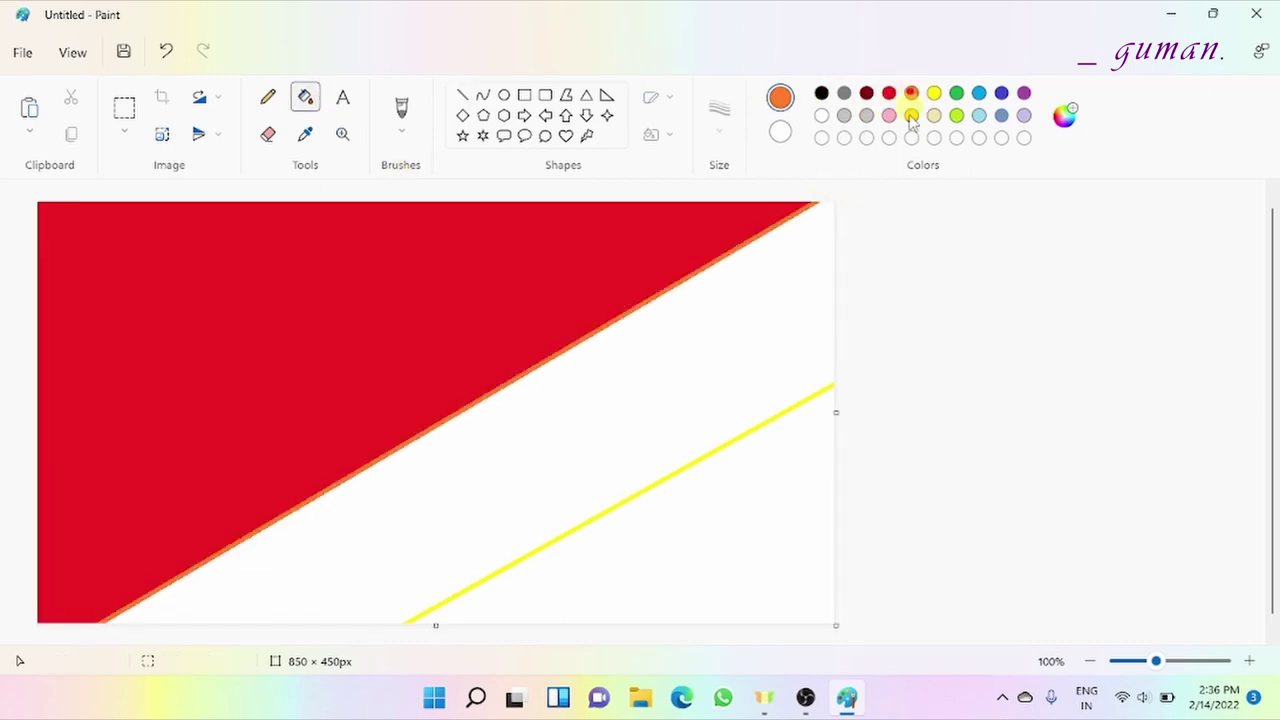
left_click(815, 278)
left_click(934, 93)
left_click(818, 508)
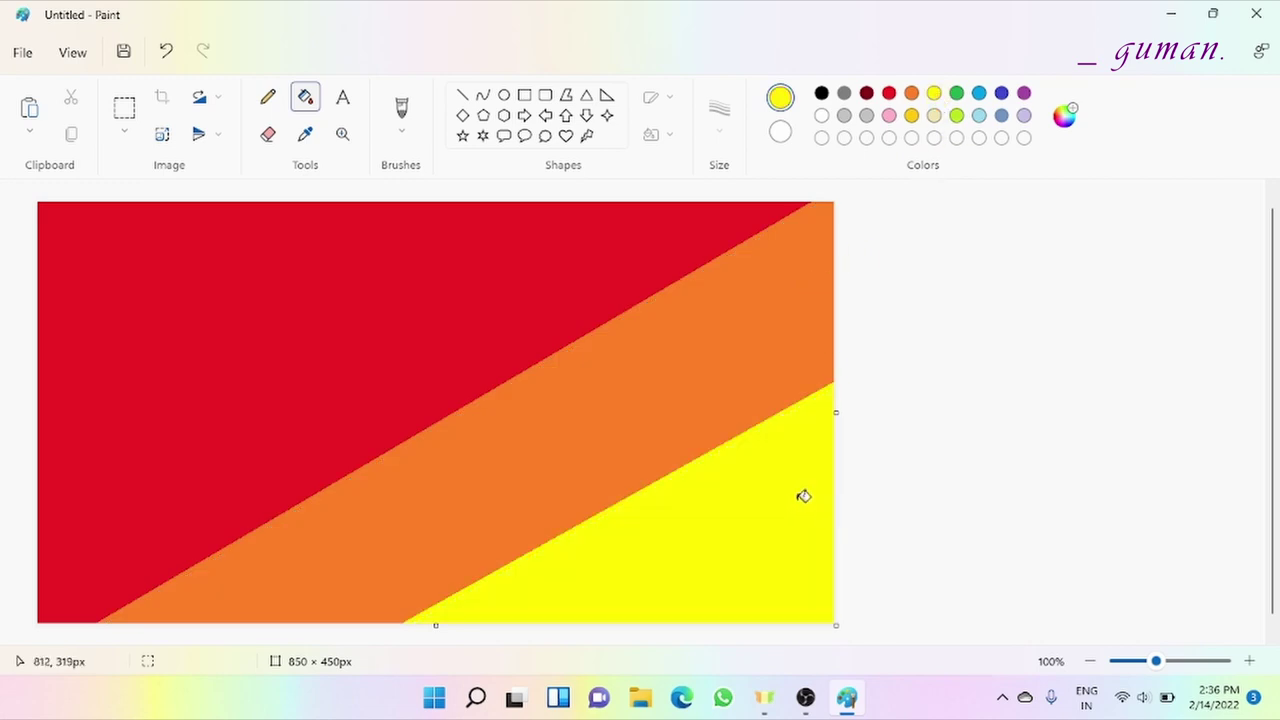
Blend the bands into a vertical gradient by resizing the image width to 1 px and back to 850 px without maintaining aspect ratio.
left_click(198, 133)
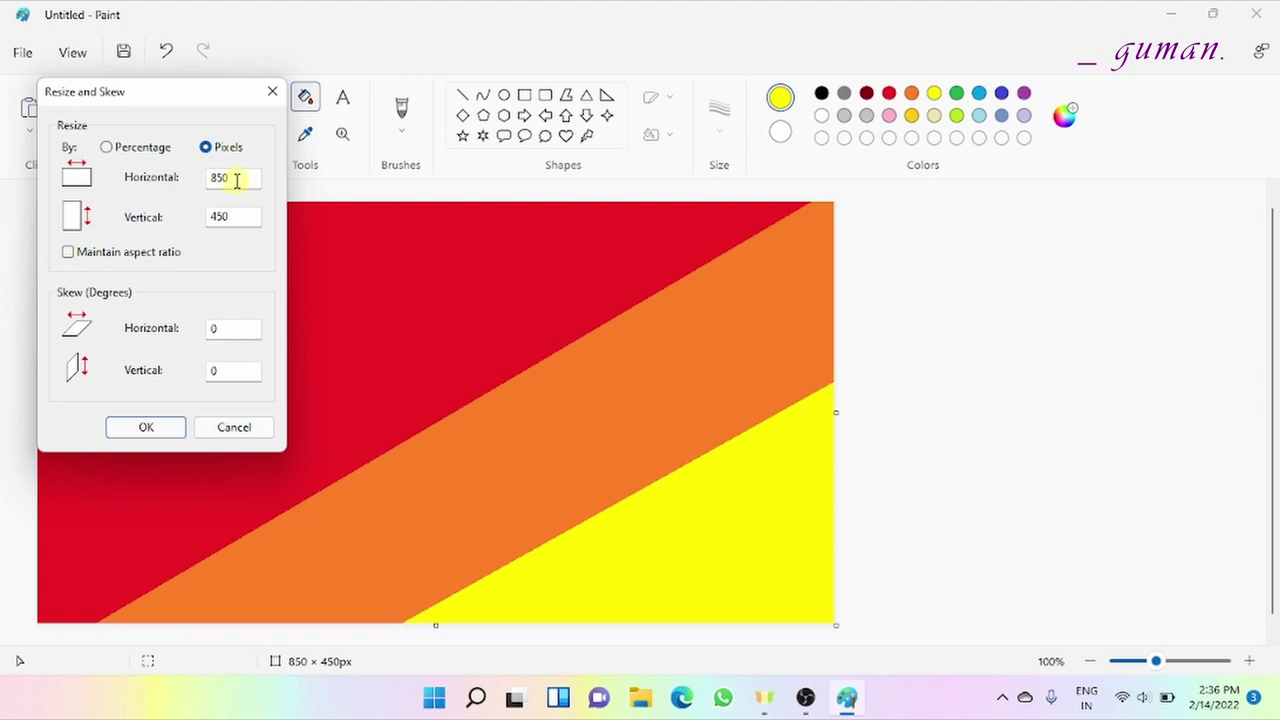
type("1")
left_click(146, 427)
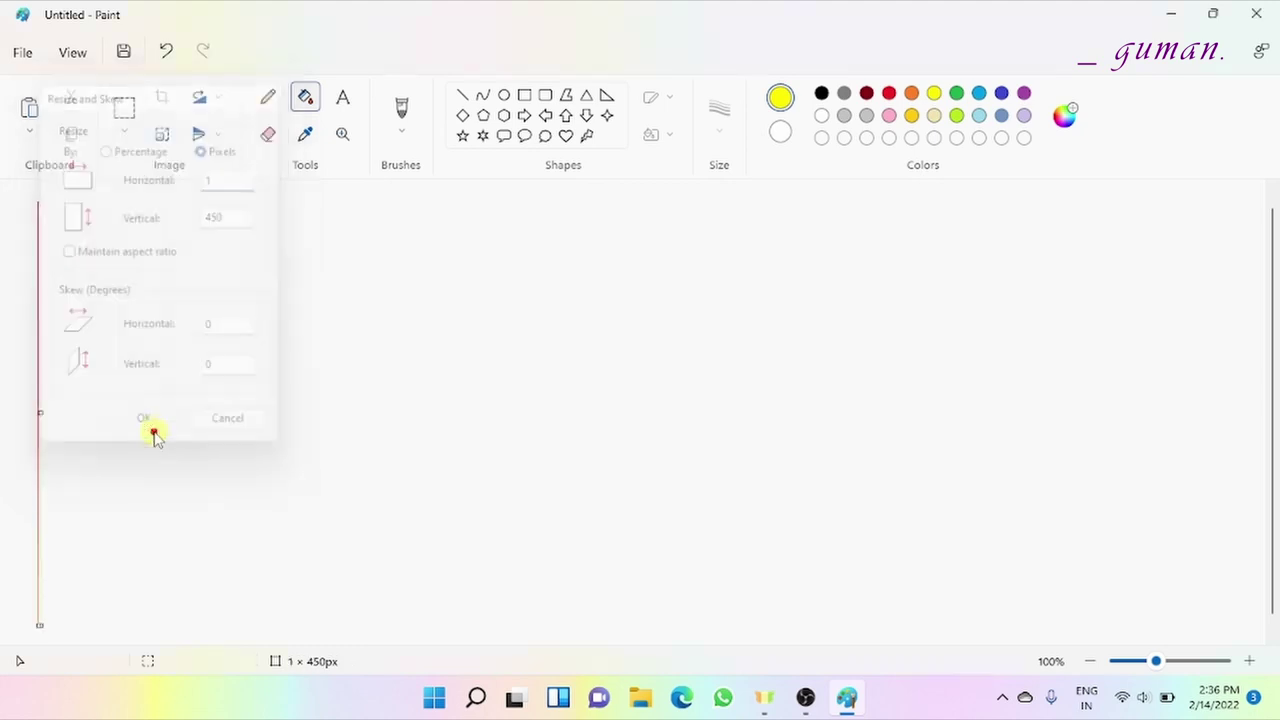
left_click(197, 147)
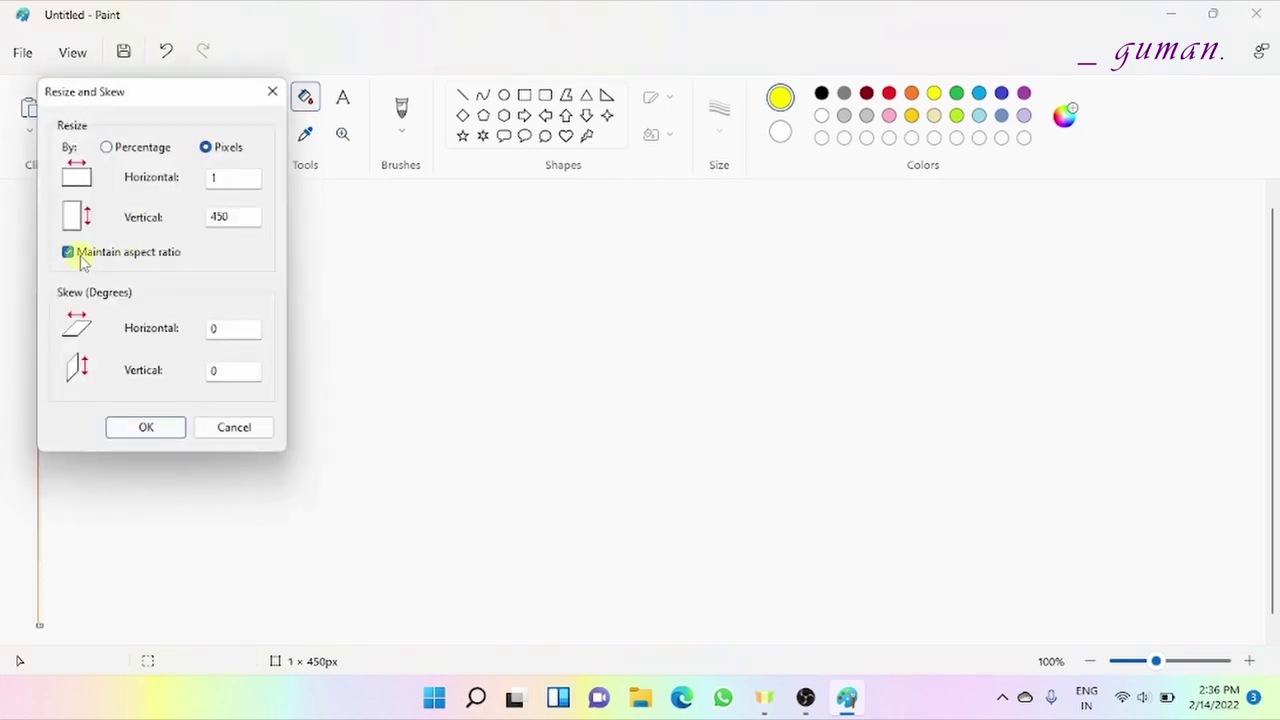
left_click(216, 177)
type("850")
left_click(171, 432)
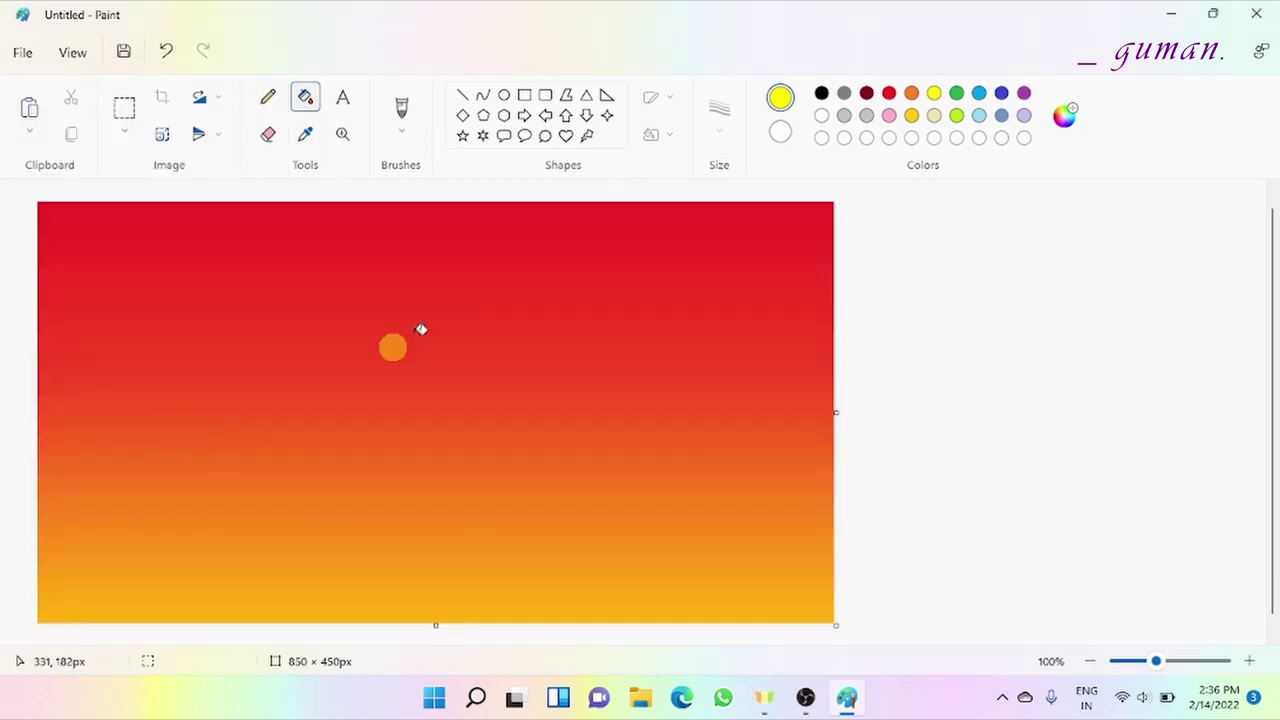
Draw a white ellipse outline about 391 × 352 px over the lower middle of the gradient and thicken its outline.
left_click(504, 97)
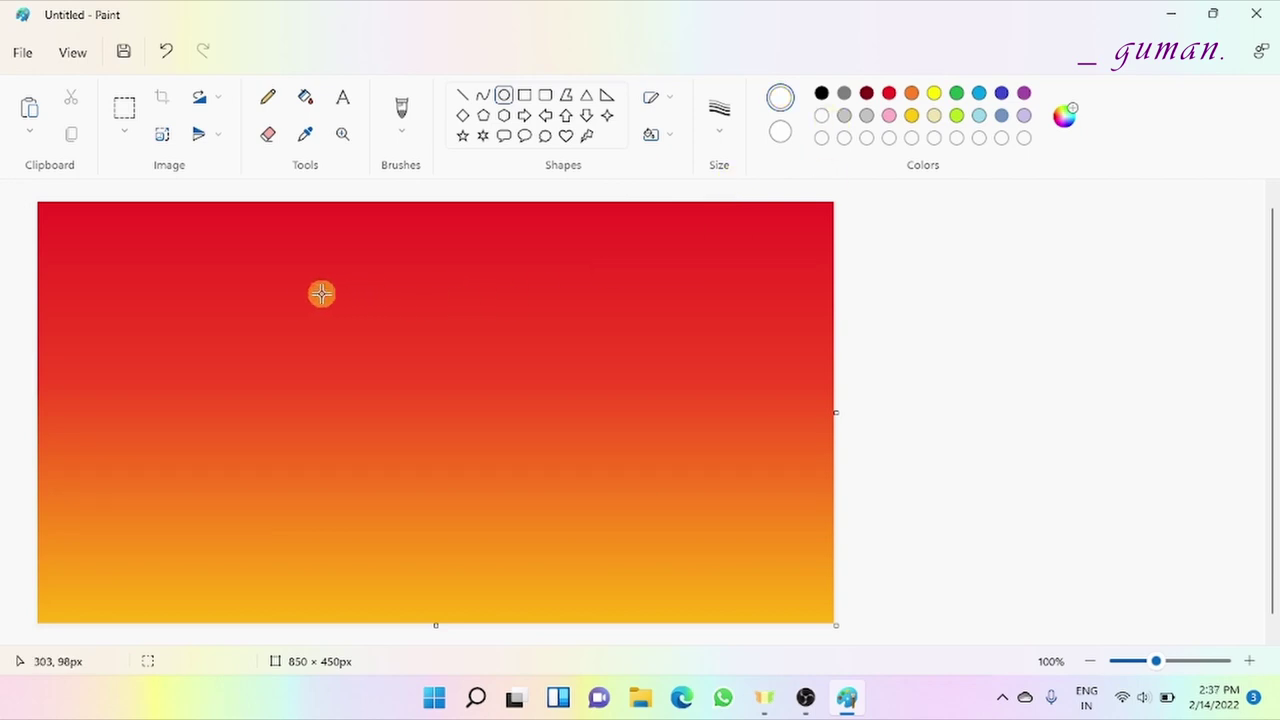
left_click_drag(292, 296, 653, 622)
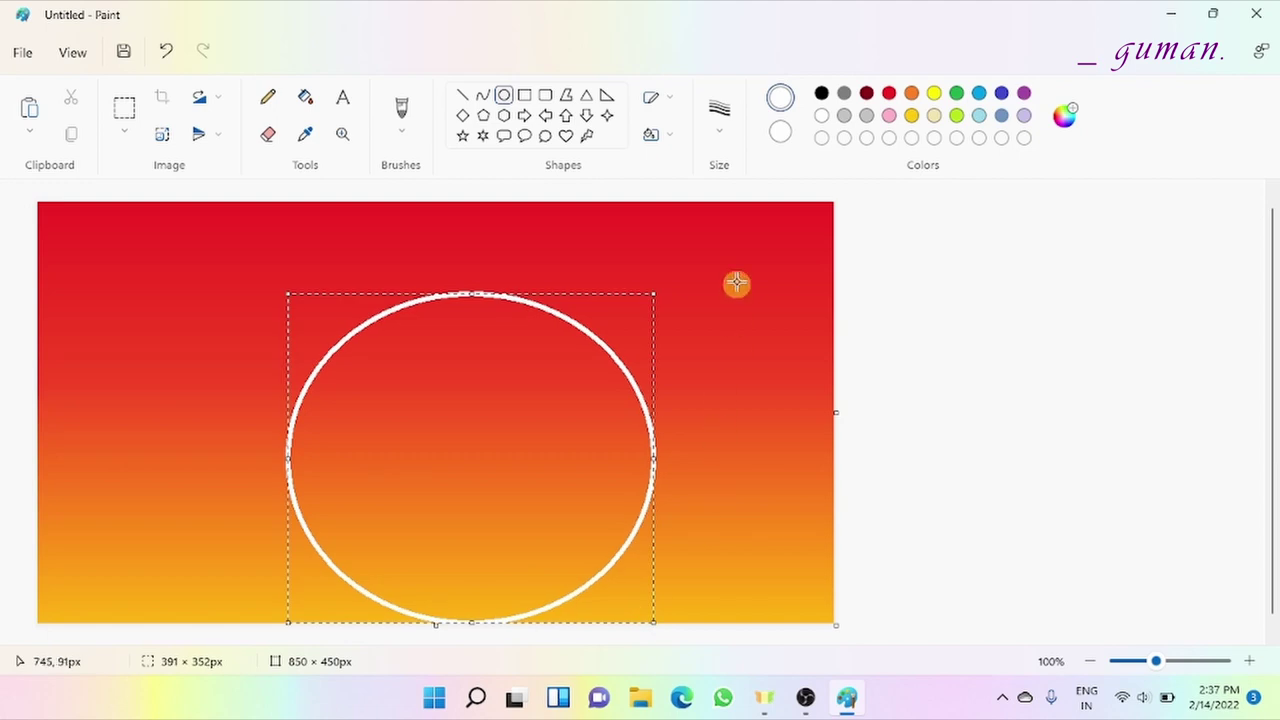
left_click(721, 118)
left_click(724, 318)
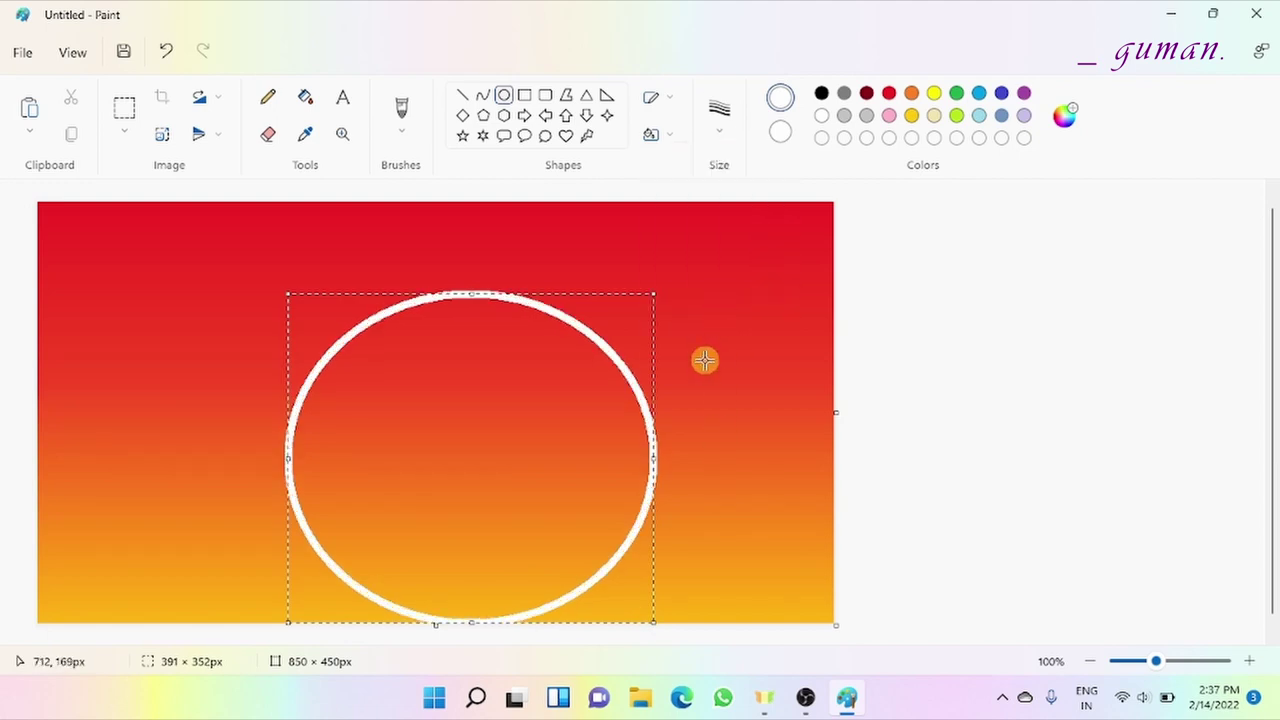
Shift the ellipse slightly up and left, stretch it to about 391 × 355 px, and thicken its outline into a wide ring.
mouse_move(518, 386)
left_mouse_down()
mouse_move(494, 357)
mouse_move(511, 373)
left_mouse_up()
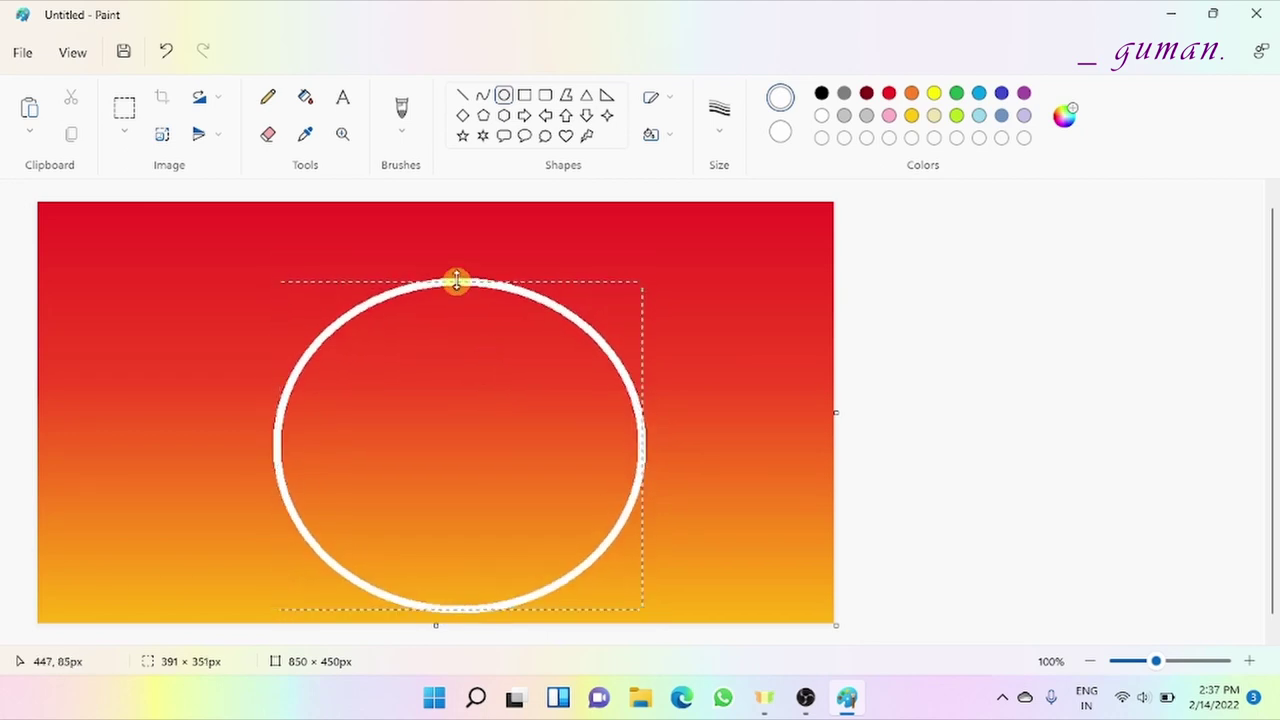
left_click_drag(456, 281, 458, 277)
key("ctrl+plus")
key("ctrl+plus")
key("ctrl+plus")
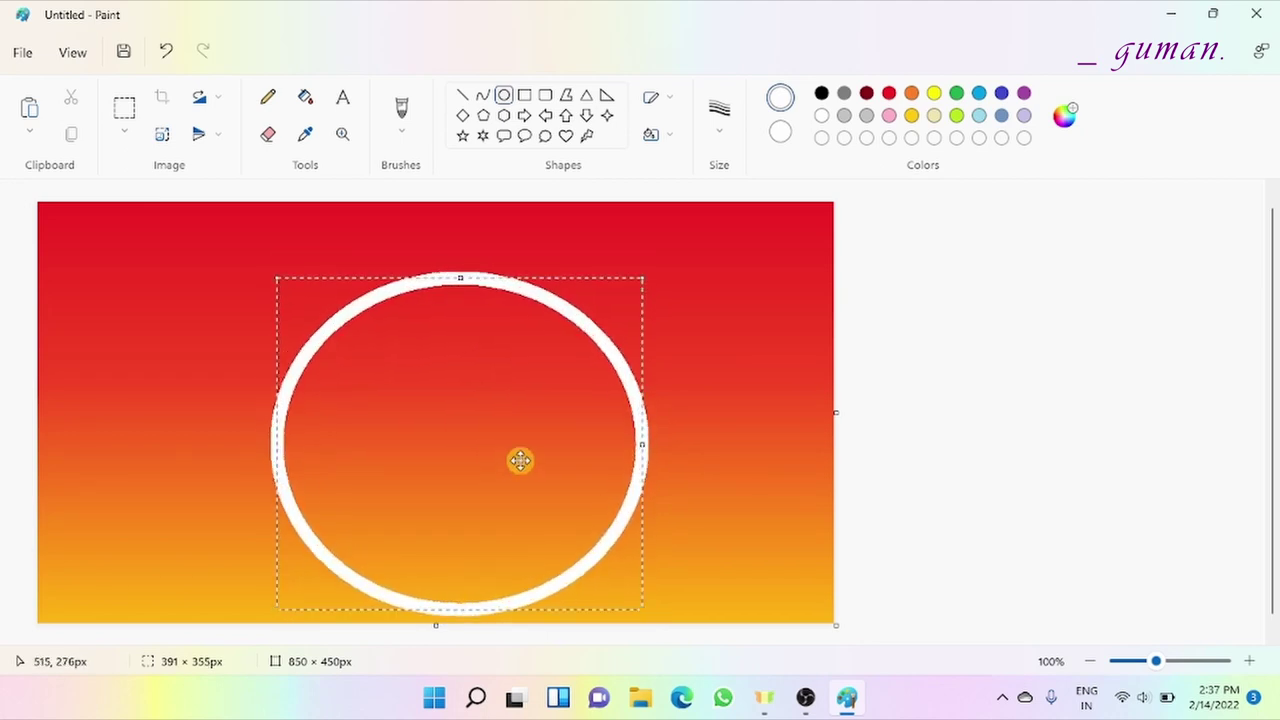
key("ctrl+plus")
key("ctrl+plus")
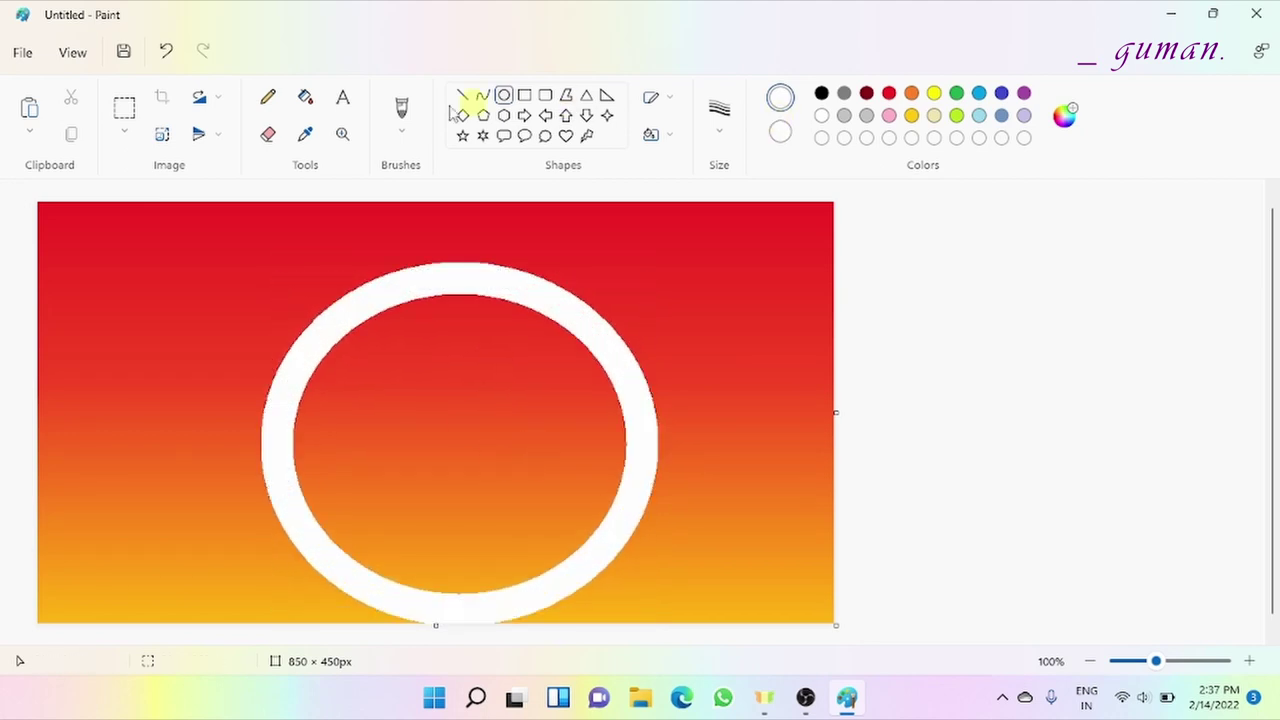
Paint thick white brush strokes around the outside of the ring to fill out its corners and sides.
left_click(402, 112)
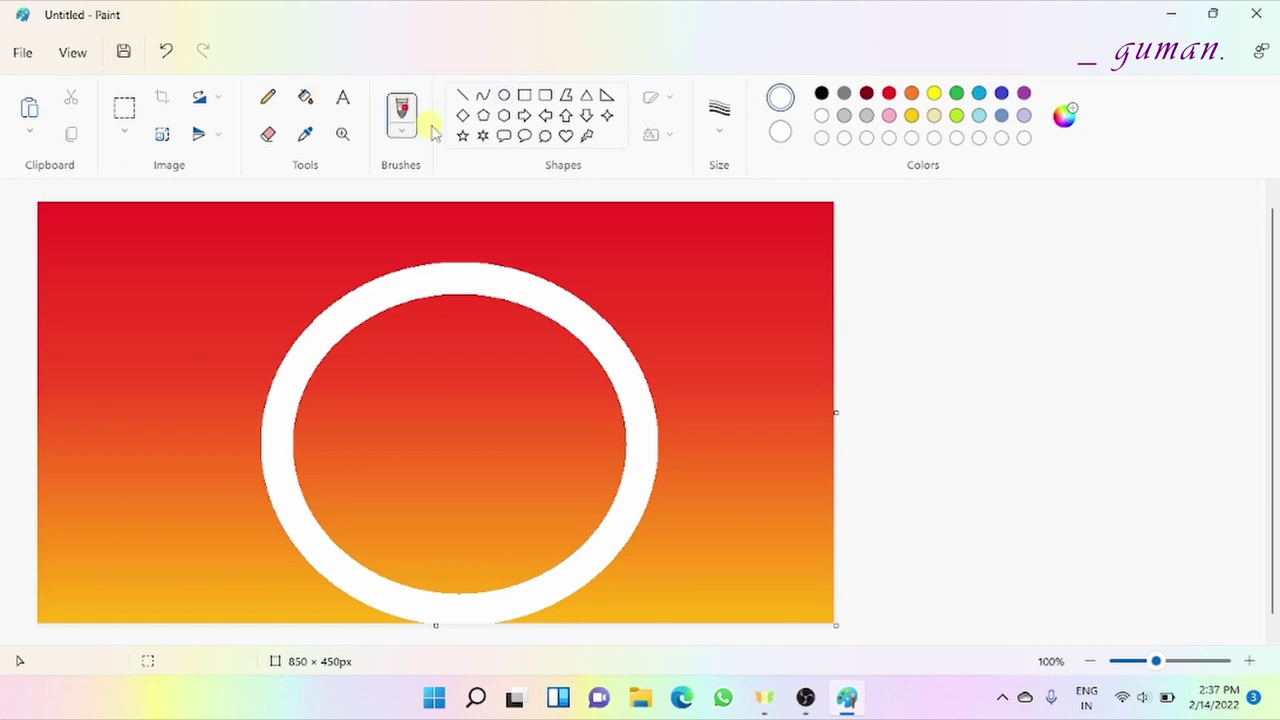
left_click(719, 118)
left_click(731, 245)
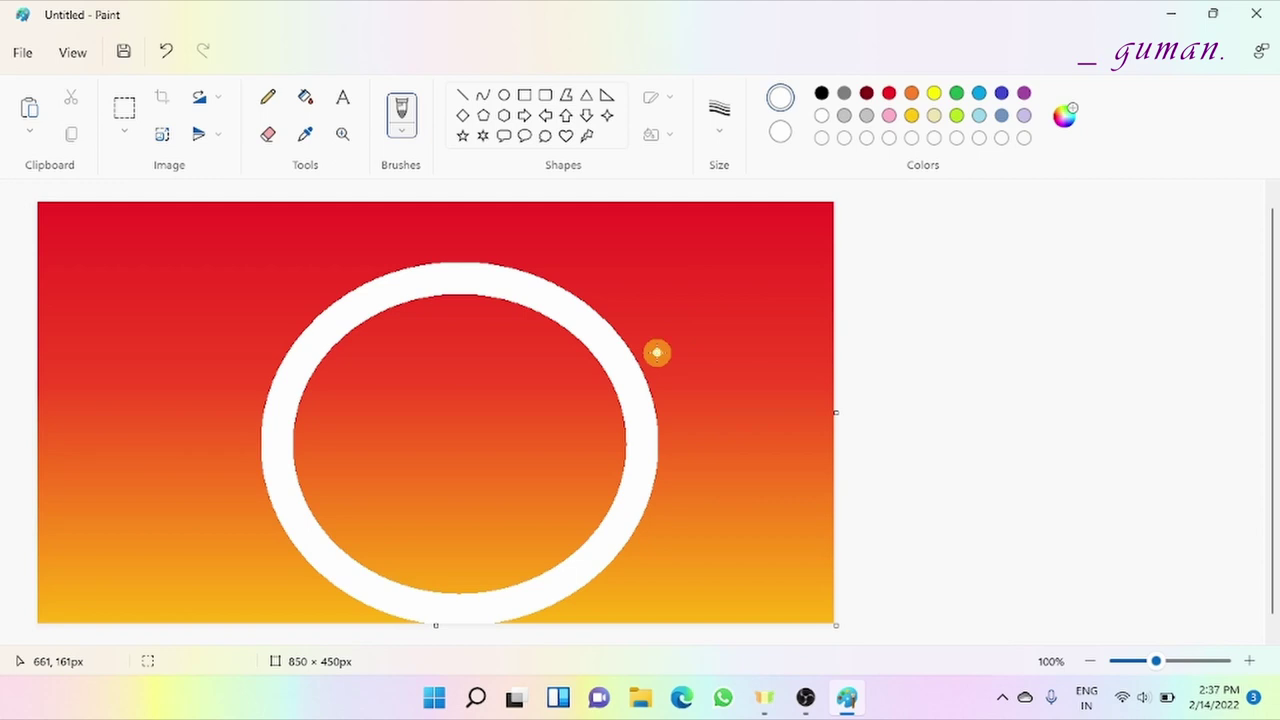
mouse_move(560, 269)
left_mouse_down()
mouse_move(609, 301)
mouse_move(548, 279)
mouse_move(652, 307)
mouse_move(658, 349)
mouse_move(641, 360)
mouse_move(655, 456)
mouse_move(578, 610)
mouse_move(503, 616)
mouse_move(542, 632)
mouse_move(619, 583)
mouse_move(615, 625)
mouse_move(650, 527)
mouse_move(645, 612)
left_mouse_up()
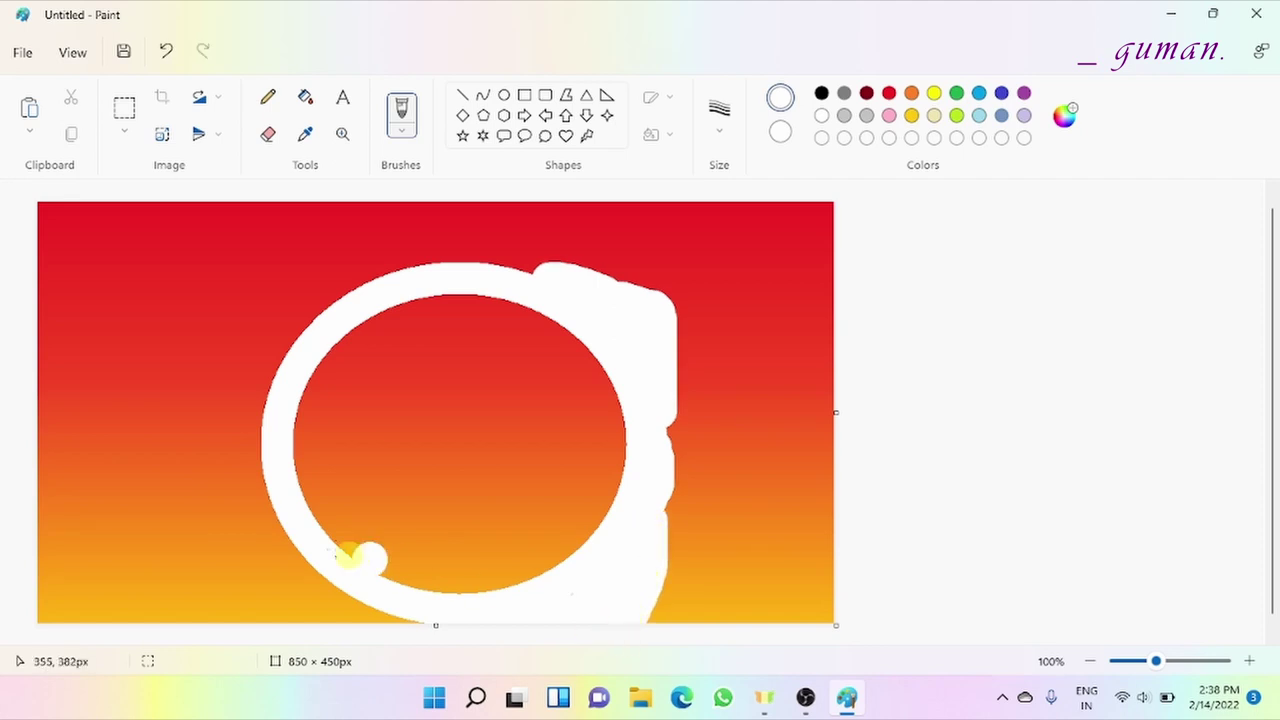
mouse_move(374, 266)
left_mouse_down()
mouse_move(404, 277)
mouse_move(309, 284)
mouse_move(279, 312)
mouse_move(334, 297)
mouse_move(286, 333)
mouse_move(270, 409)
mouse_move(267, 605)
mouse_move(294, 610)
mouse_move(292, 542)
mouse_move(334, 605)
mouse_move(415, 651)
mouse_move(410, 624)
mouse_move(306, 614)
left_mouse_up()
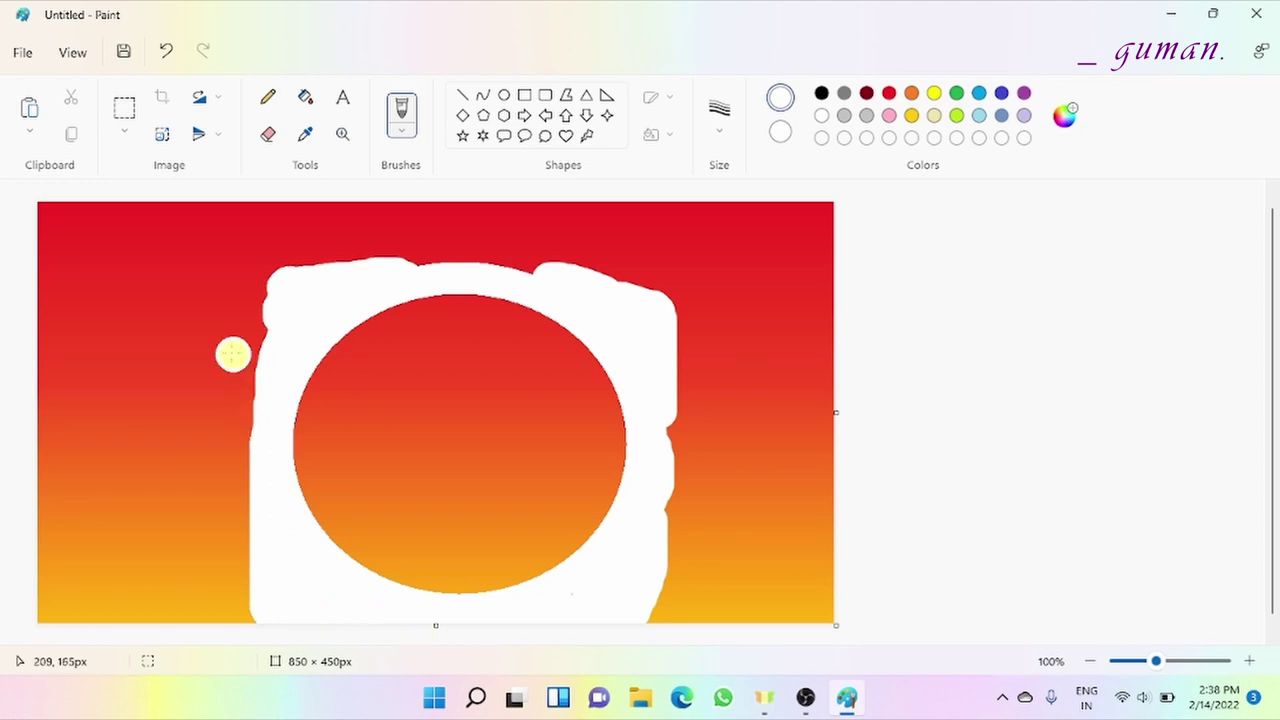
Copy the gradient circle using a transparent rectangular selection of about 377 × 337 px inside the white border.
left_click(126, 110)
left_click(125, 131)
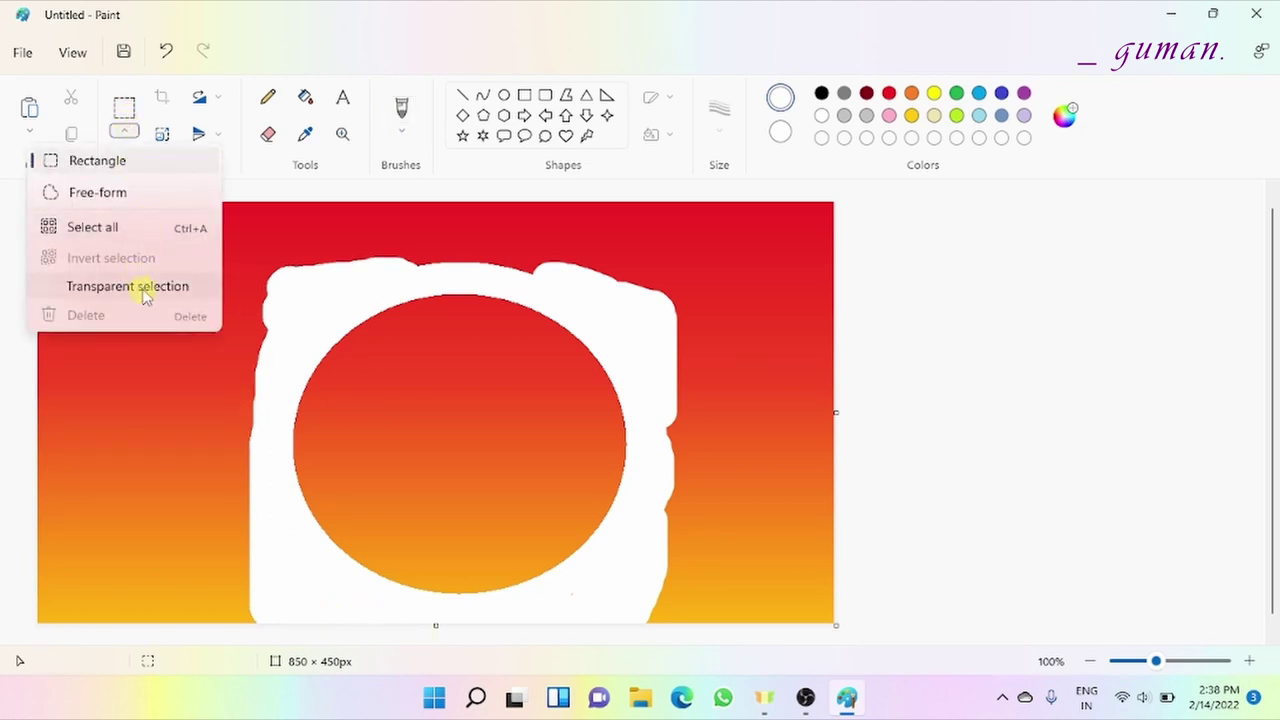
left_click(145, 290)
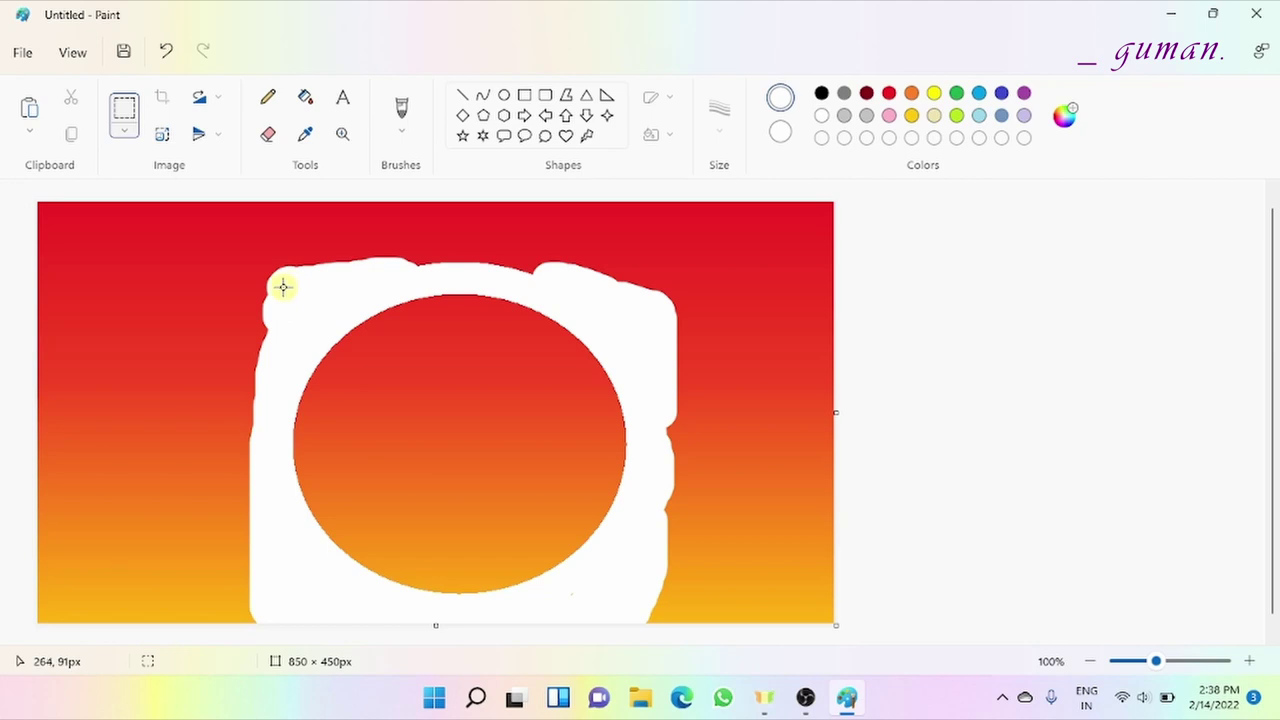
left_click_drag(283, 288, 634, 601)
right_click(505, 484)
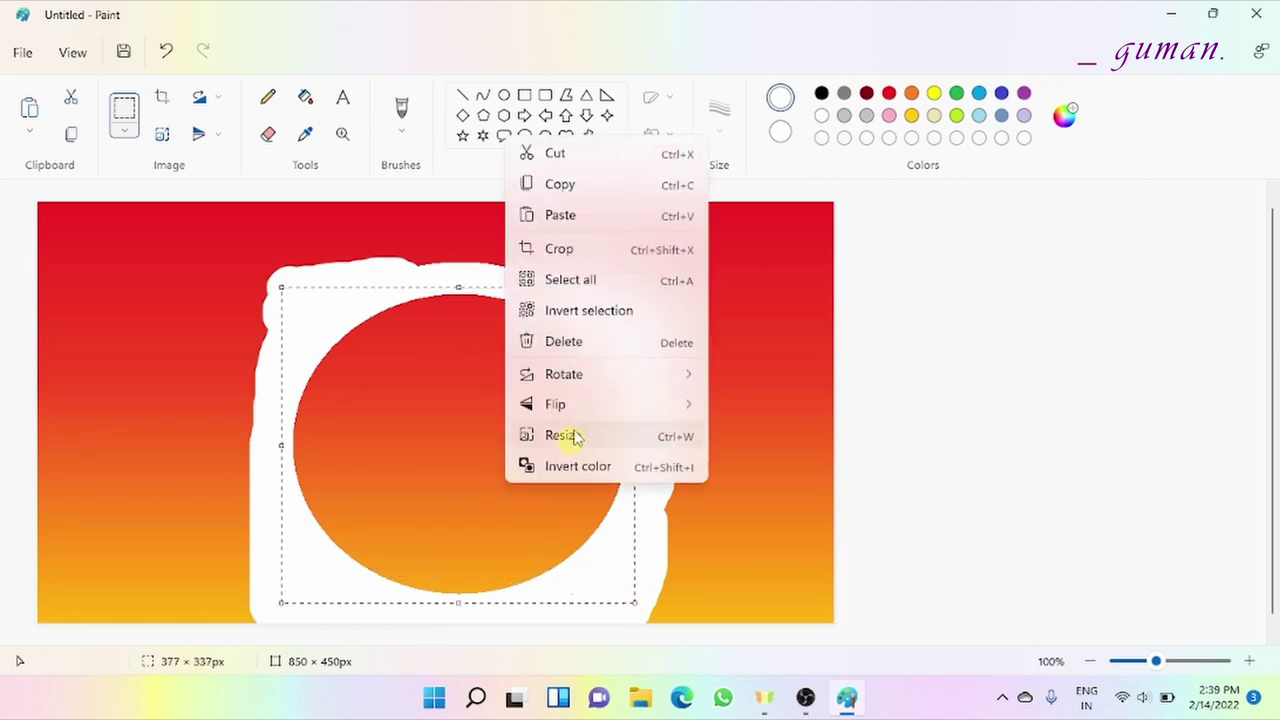
left_click(557, 184)
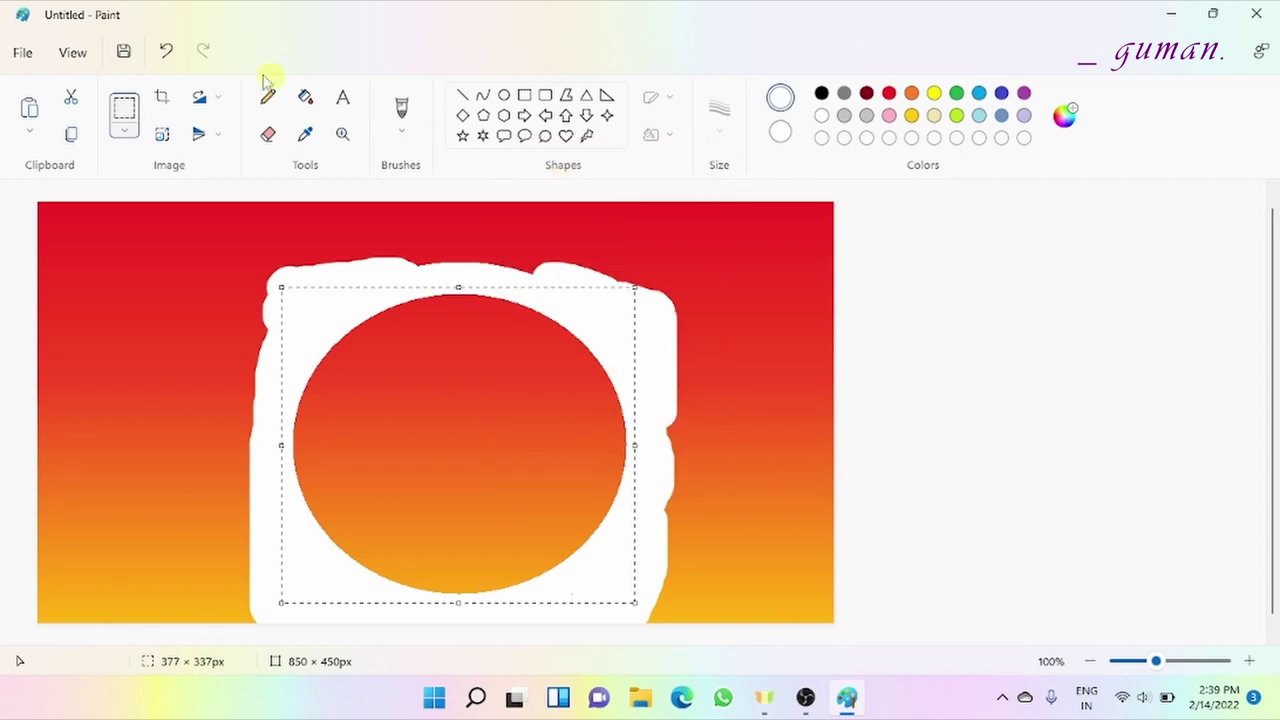
Undo all the drawing, fills and resizing back to a blank canvas.
left_click(166, 55)
left_click(166, 55)
left_click(168, 54)
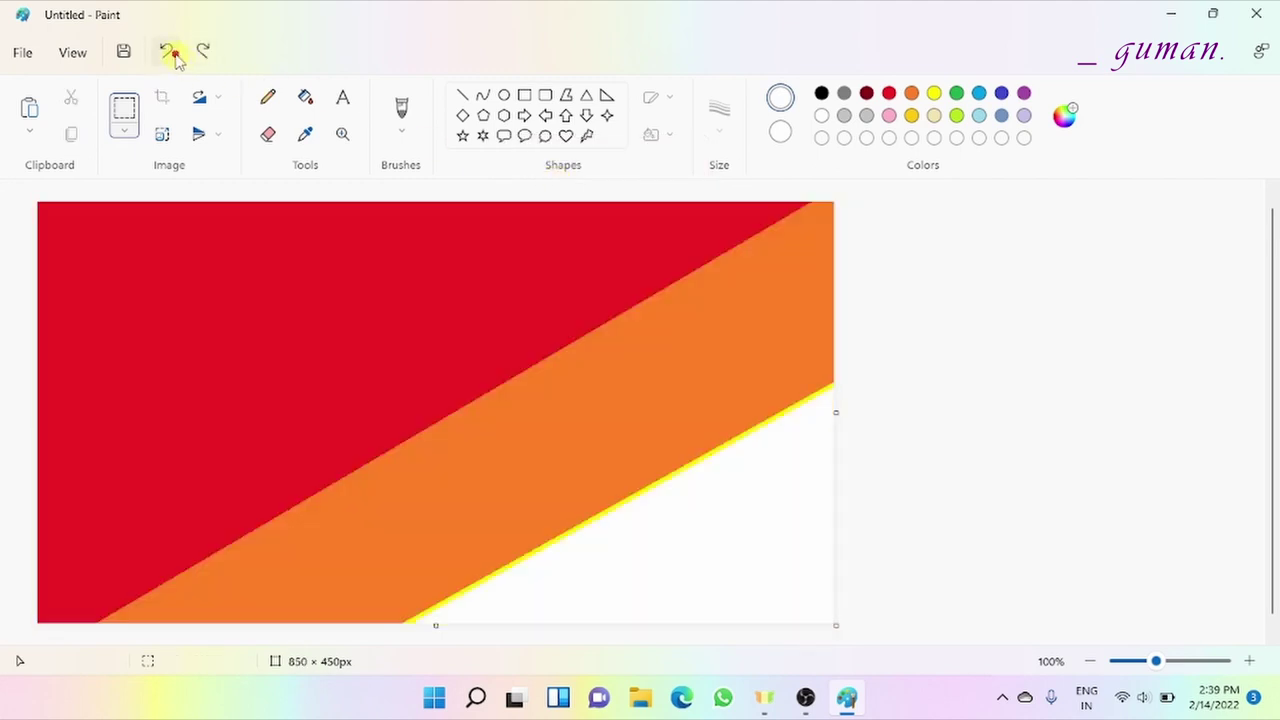
left_click(168, 54)
left_click(168, 54)
Draw a yellow diagonal across the lower-right corner of the canvas and set its thickness to 5px.
left_click(462, 95)
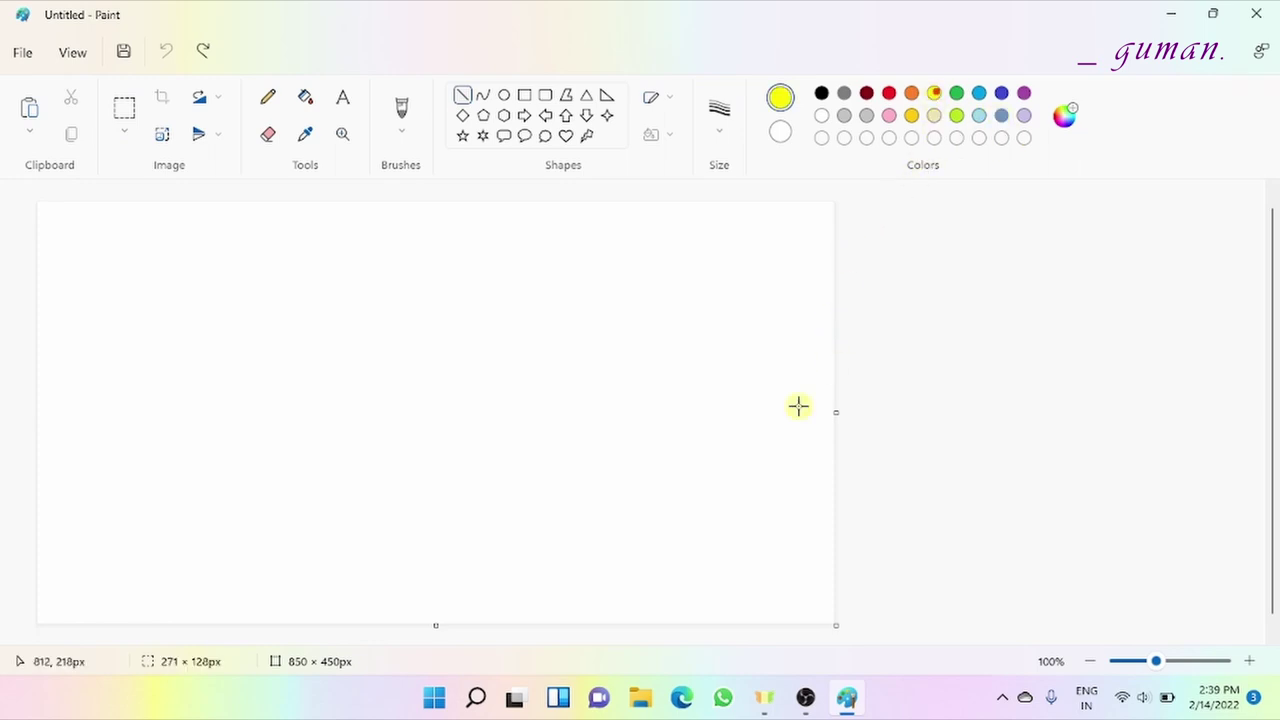
mouse_move(798, 476)
left_mouse_down()
mouse_move(614, 551)
mouse_move(534, 628)
left_mouse_up()
left_click_drag(790, 489, 846, 497)
left_click(740, 130)
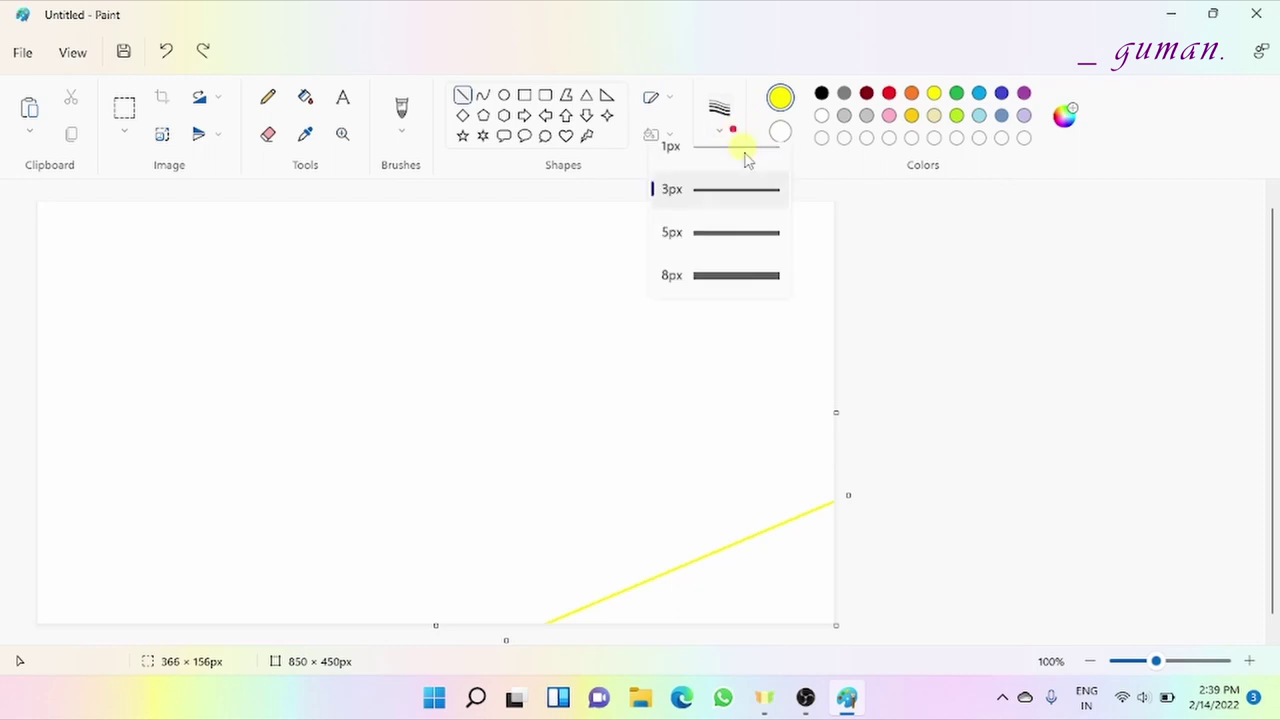
left_click(734, 255)
left_click(812, 231)
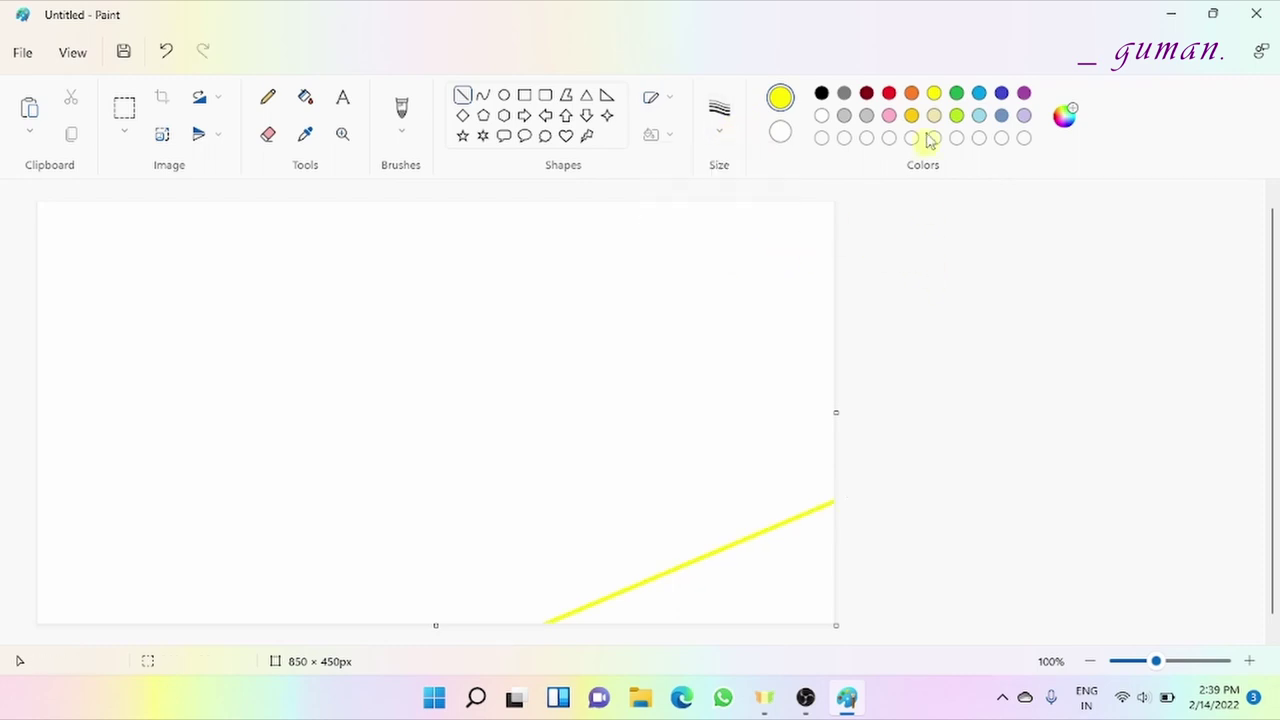
Try a darker yellow in the colour editor, discard it, and undo the yellow diagonal.
left_click(1066, 117)
left_click(837, 314)
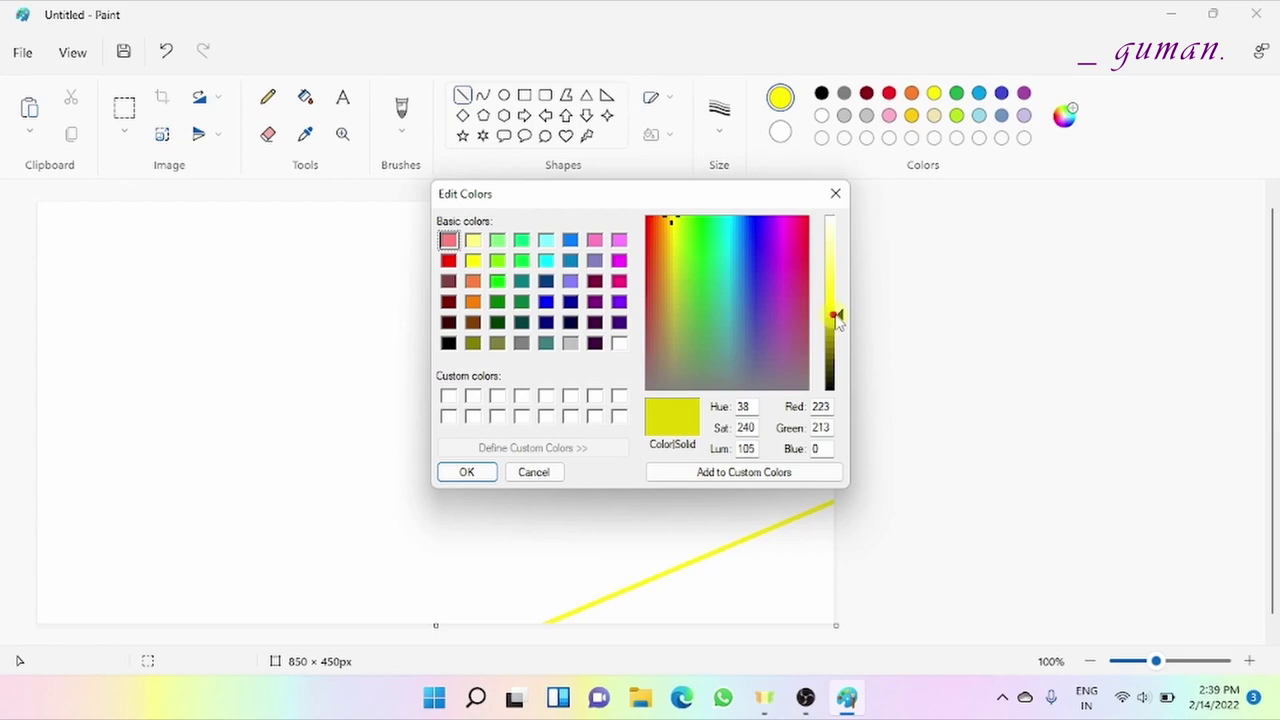
left_click(836, 196)
left_click(166, 52)
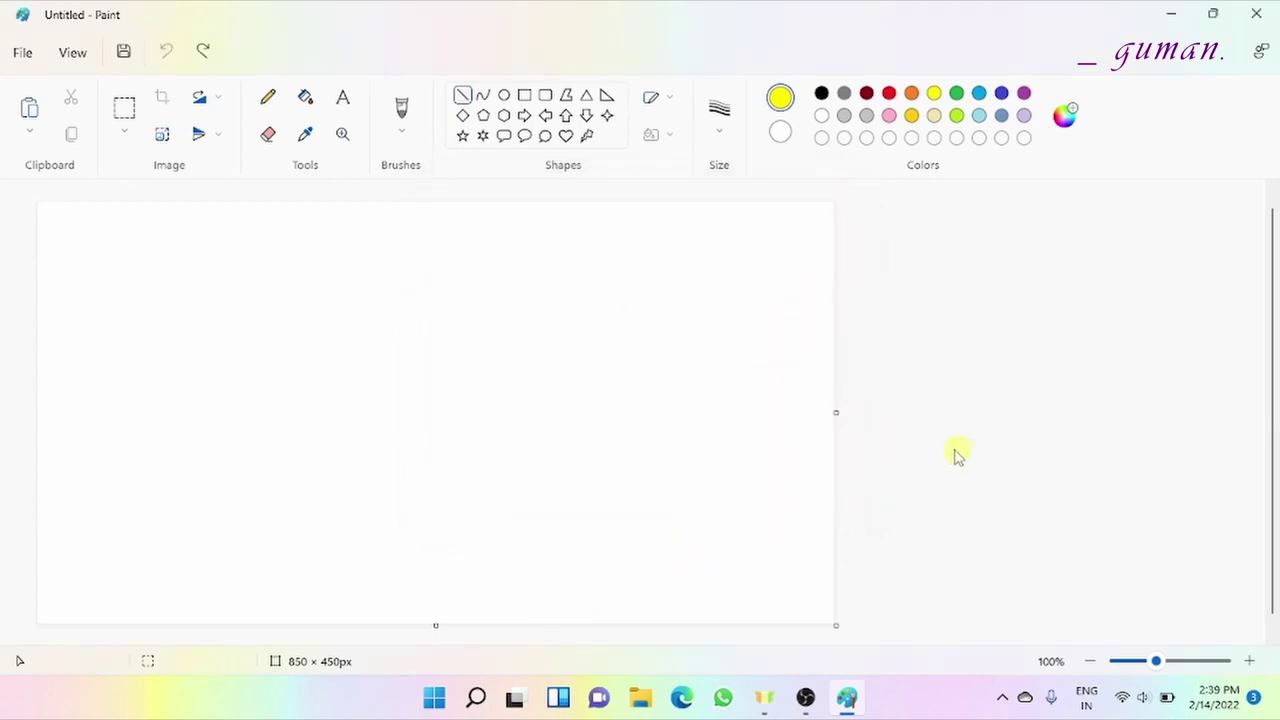
Define a lighter custom yellow and draw a diagonal line with it across the lower-right corner, extended past the canvas edges.
left_click(462, 97)
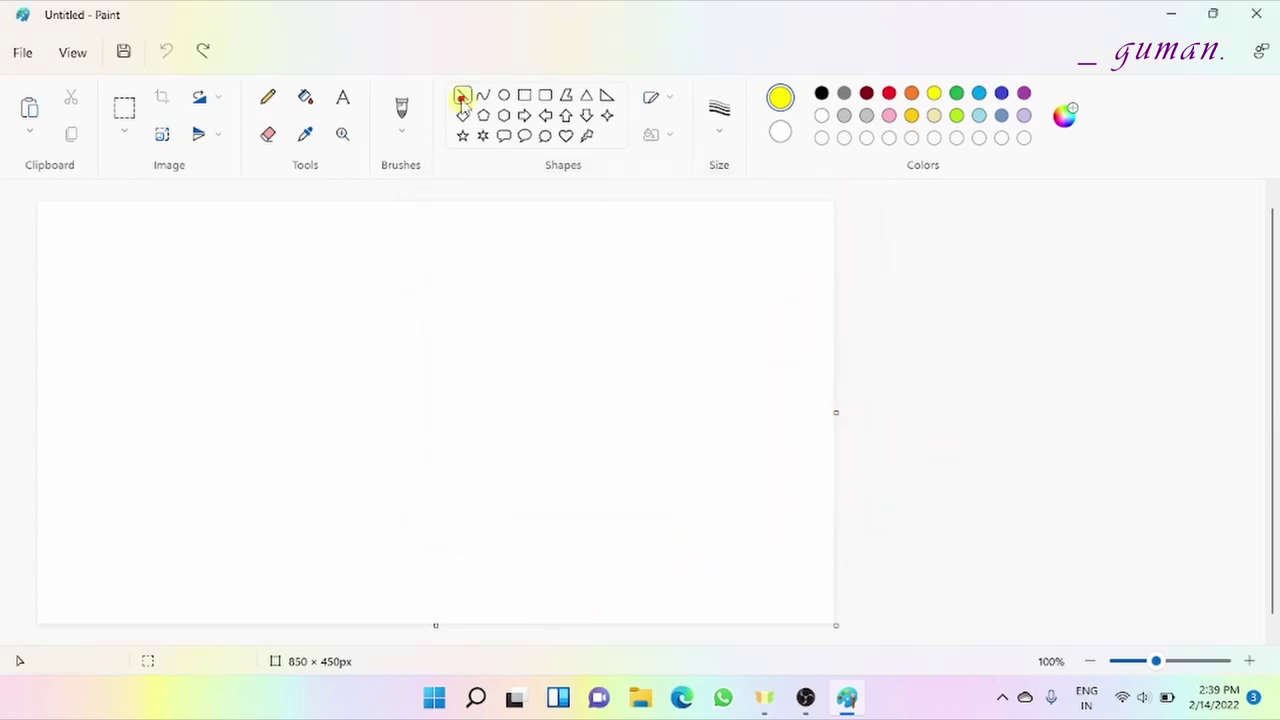
left_click(1066, 117)
left_click(465, 473)
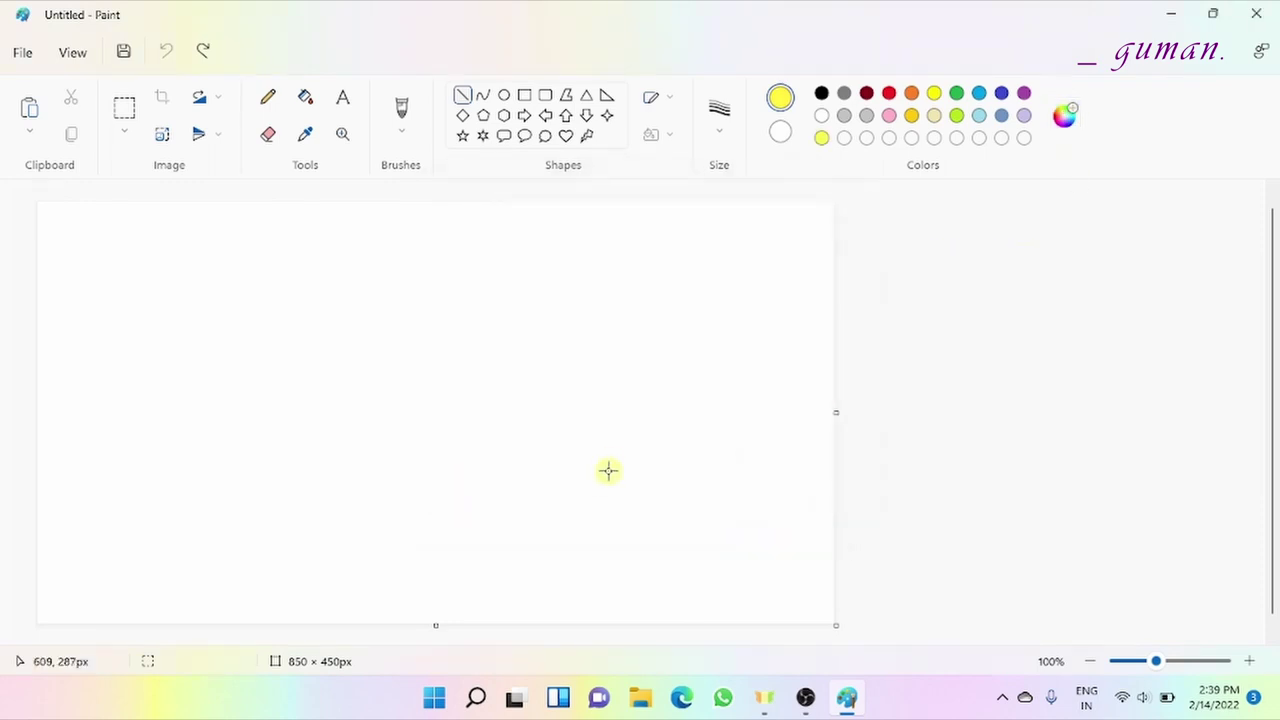
left_click_drag(786, 480, 468, 664)
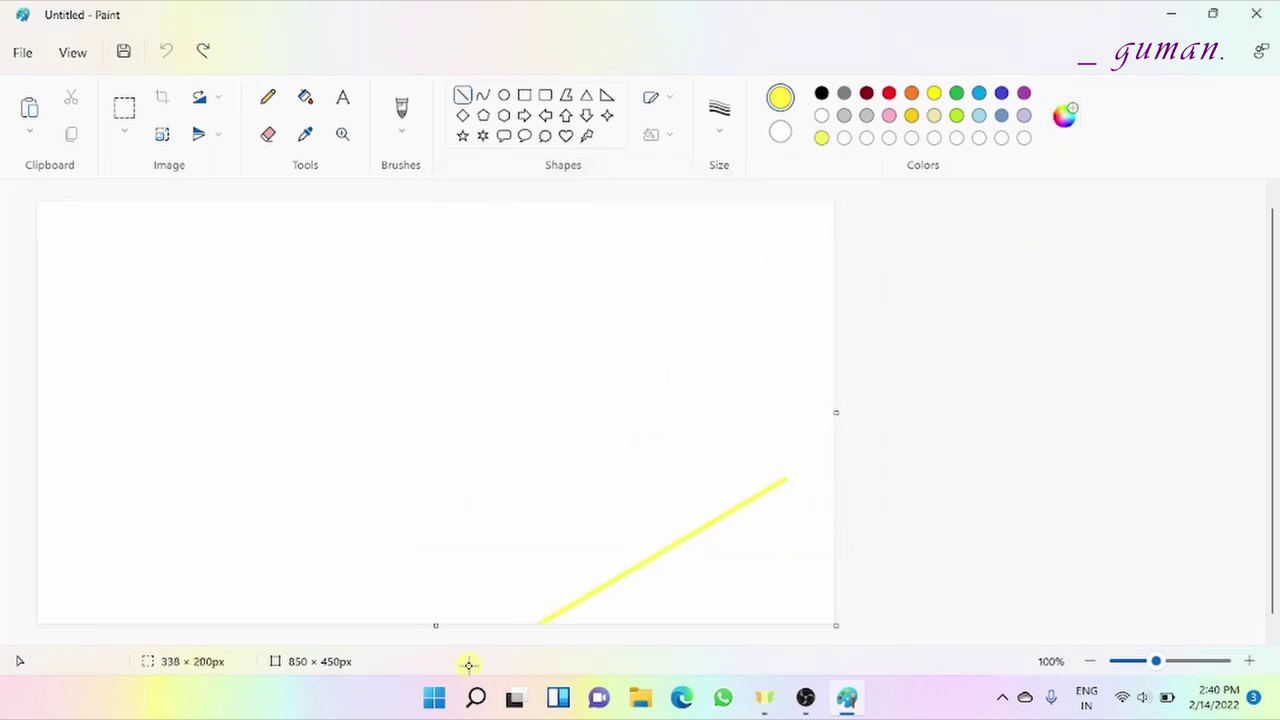
left_click_drag(785, 480, 860, 476)
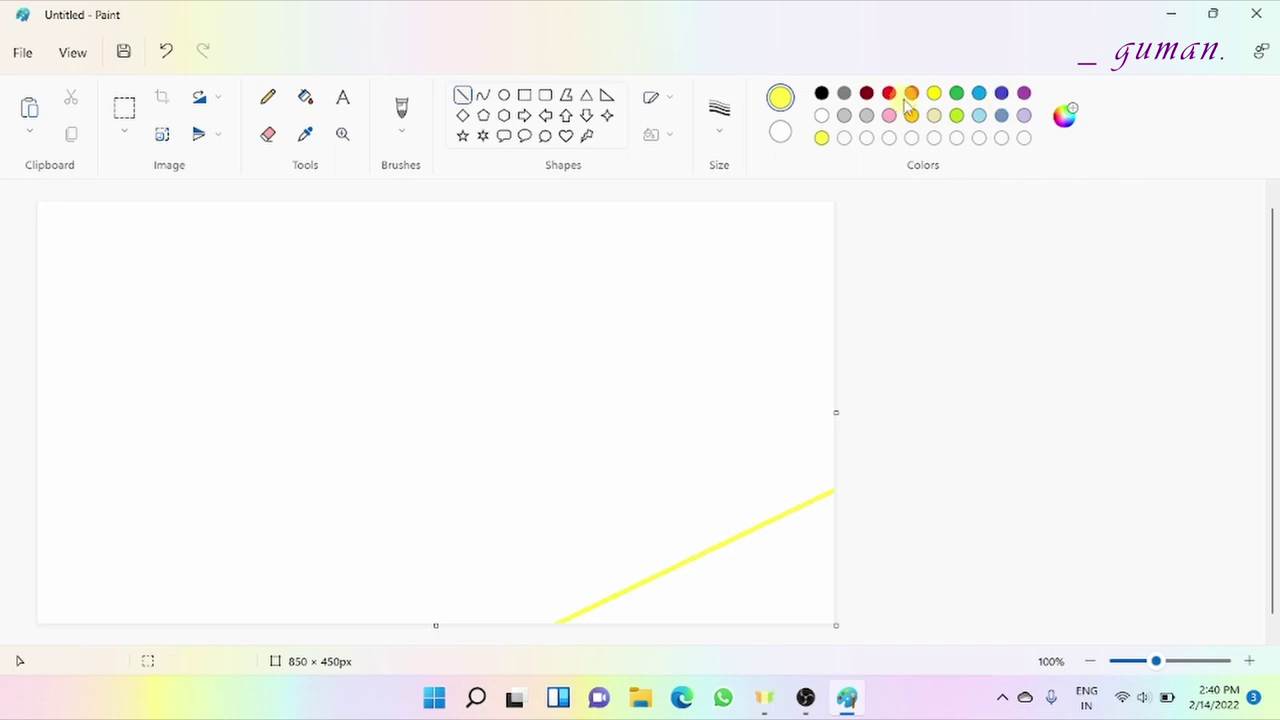
Draw a bright yellow diagonal above the light yellow one and an orange diagonal above that, both extended to the canvas edges.
mouse_move(795, 390)
left_mouse_down()
mouse_move(446, 540)
mouse_move(386, 620)
mouse_move(300, 651)
left_mouse_up()
left_click_drag(792, 390, 865, 353)
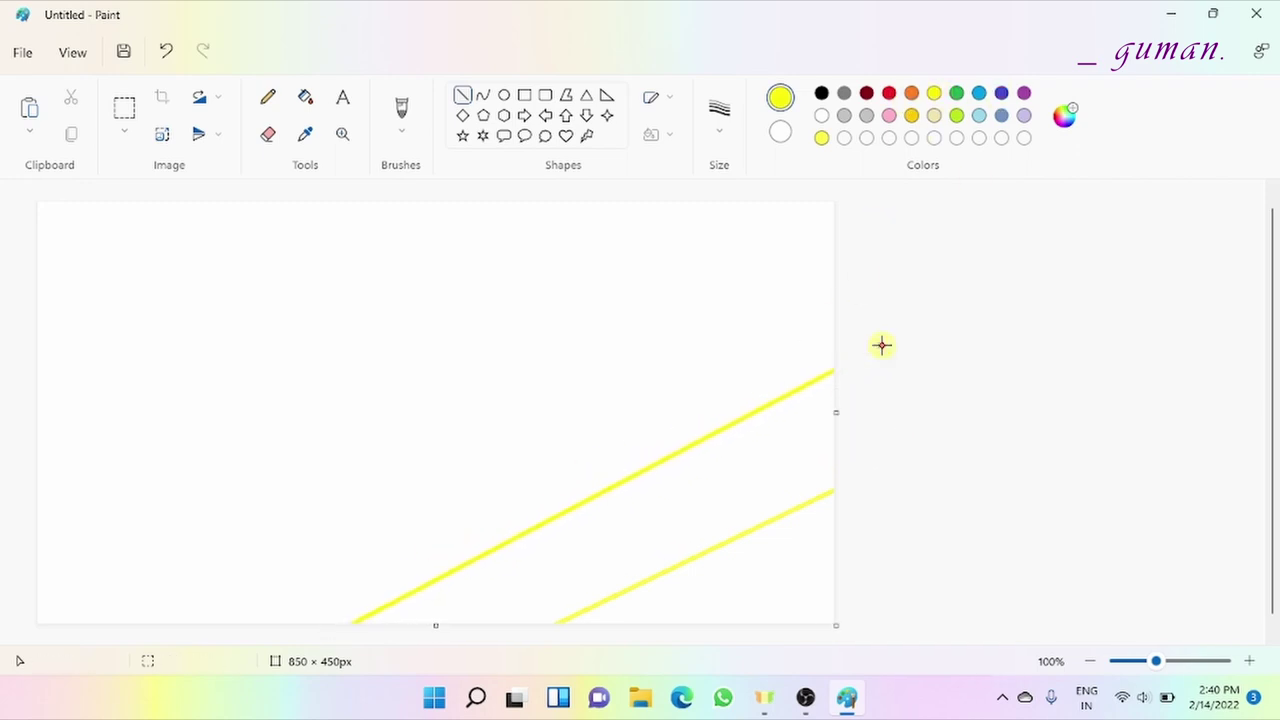
left_click(911, 92)
mouse_move(815, 243)
left_mouse_down()
mouse_move(323, 503)
mouse_move(126, 634)
left_mouse_up()
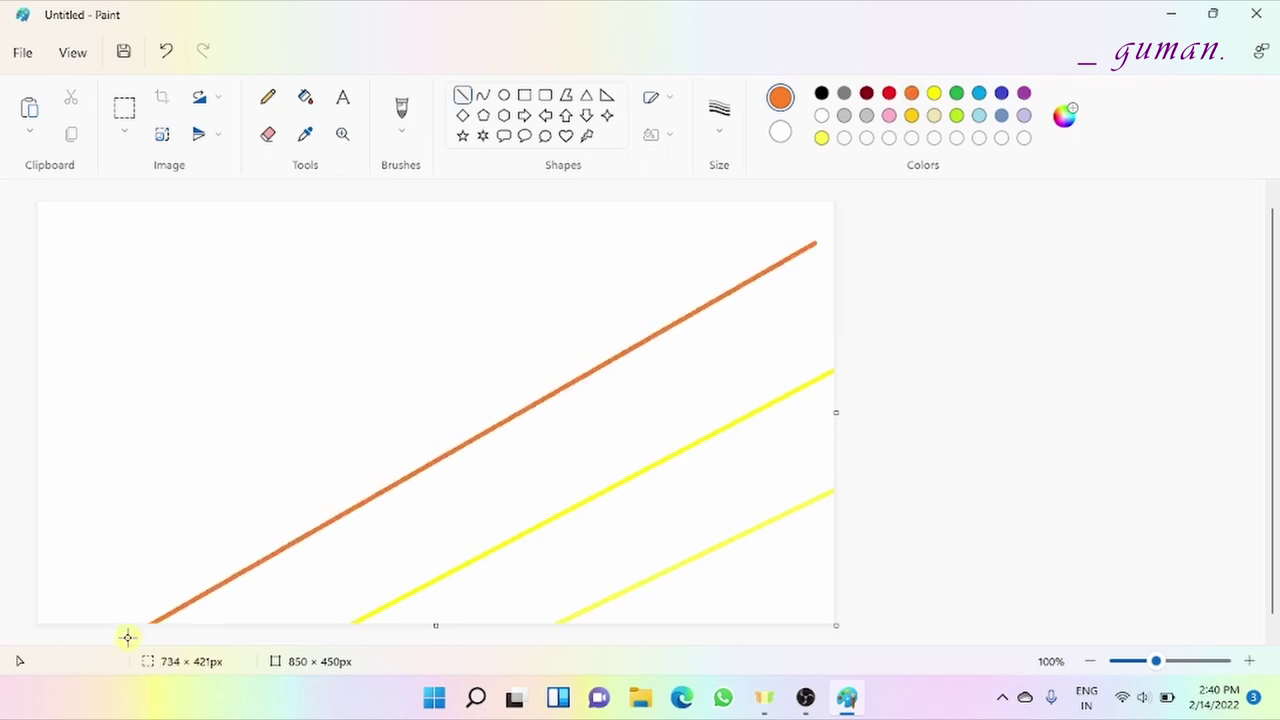
left_click_drag(818, 243, 849, 226)
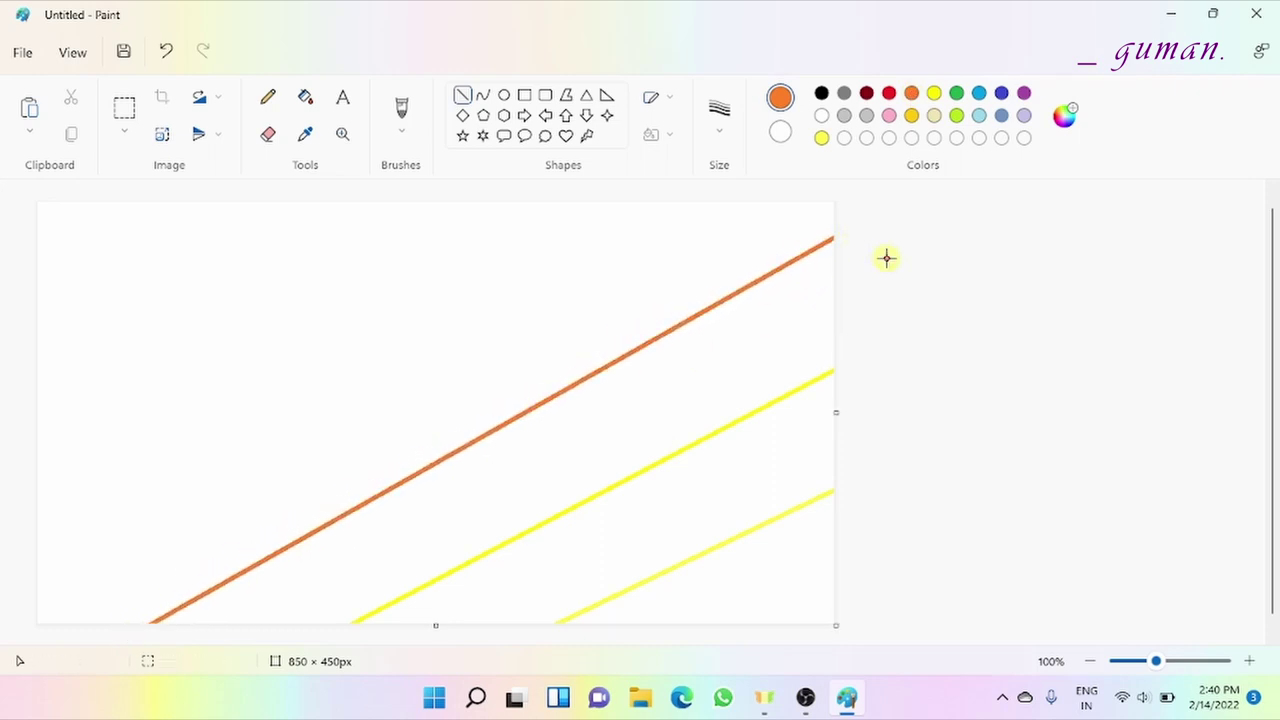
Define a custom bright red and draw a diagonal line with it above the orange one, extended past the canvas edges.
left_click(889, 93)
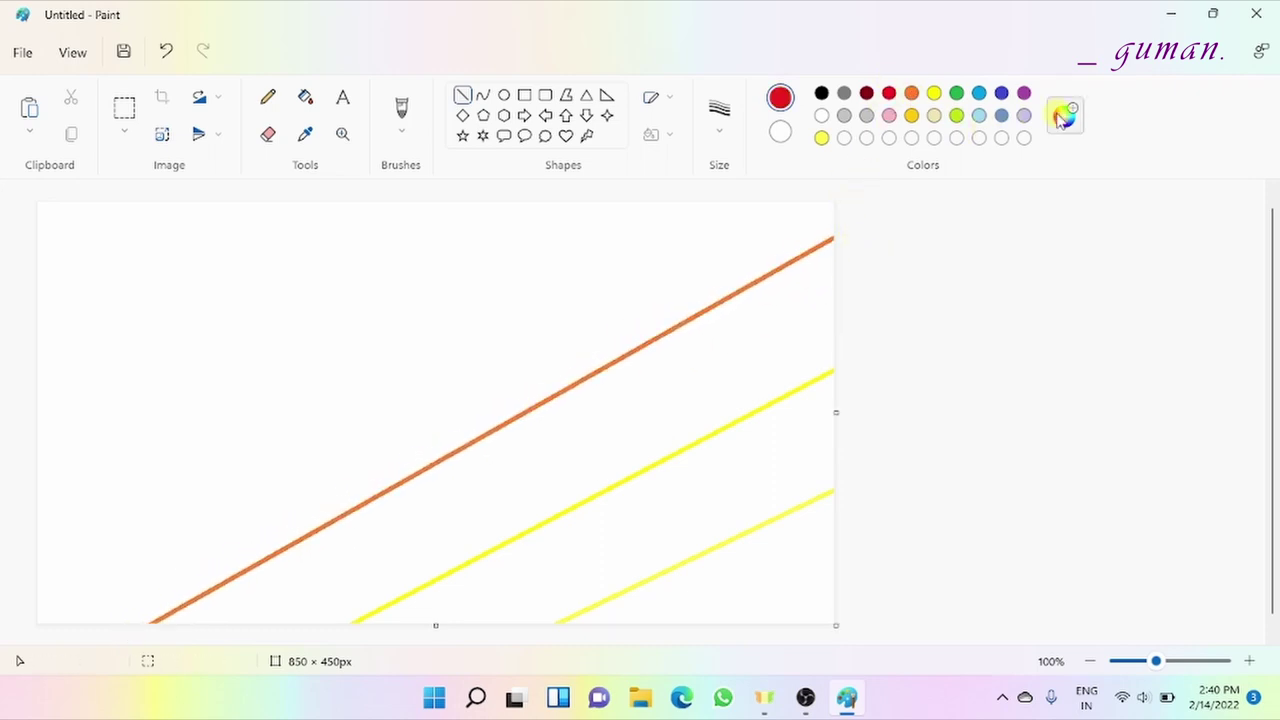
left_click(1064, 116)
left_click(449, 261)
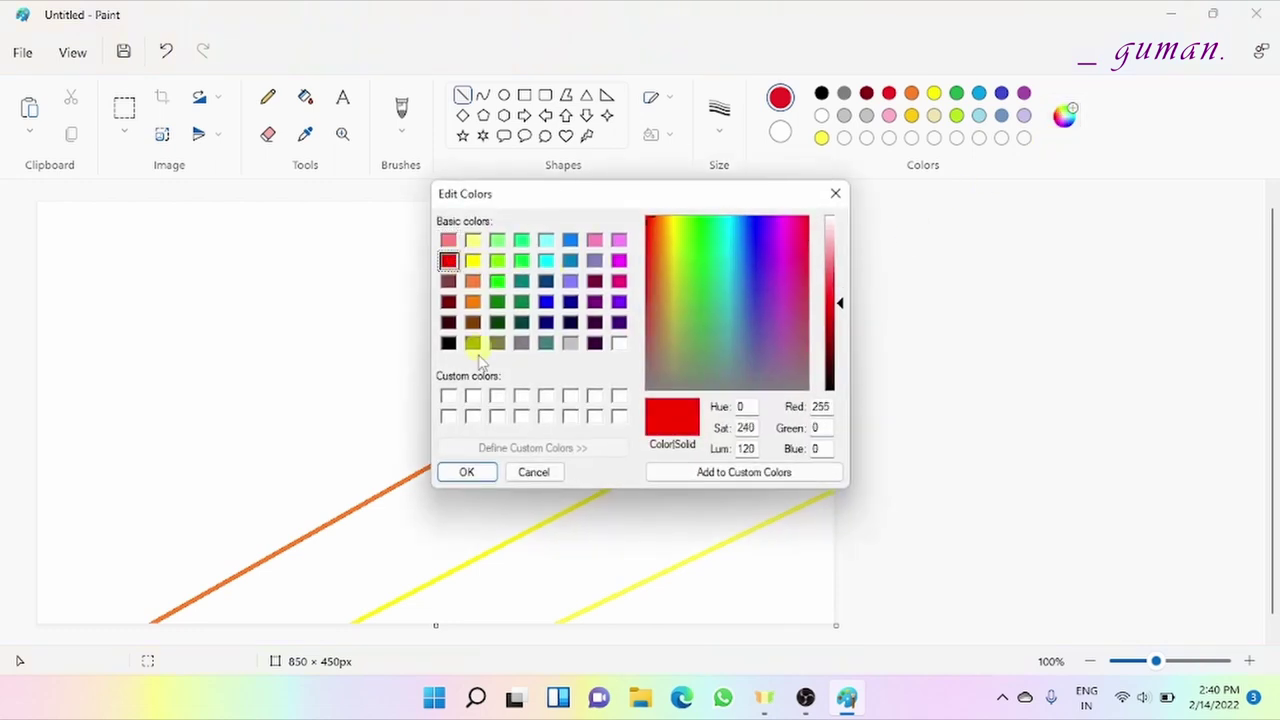
left_click(467, 473)
left_click_drag(619, 209, 37, 538)
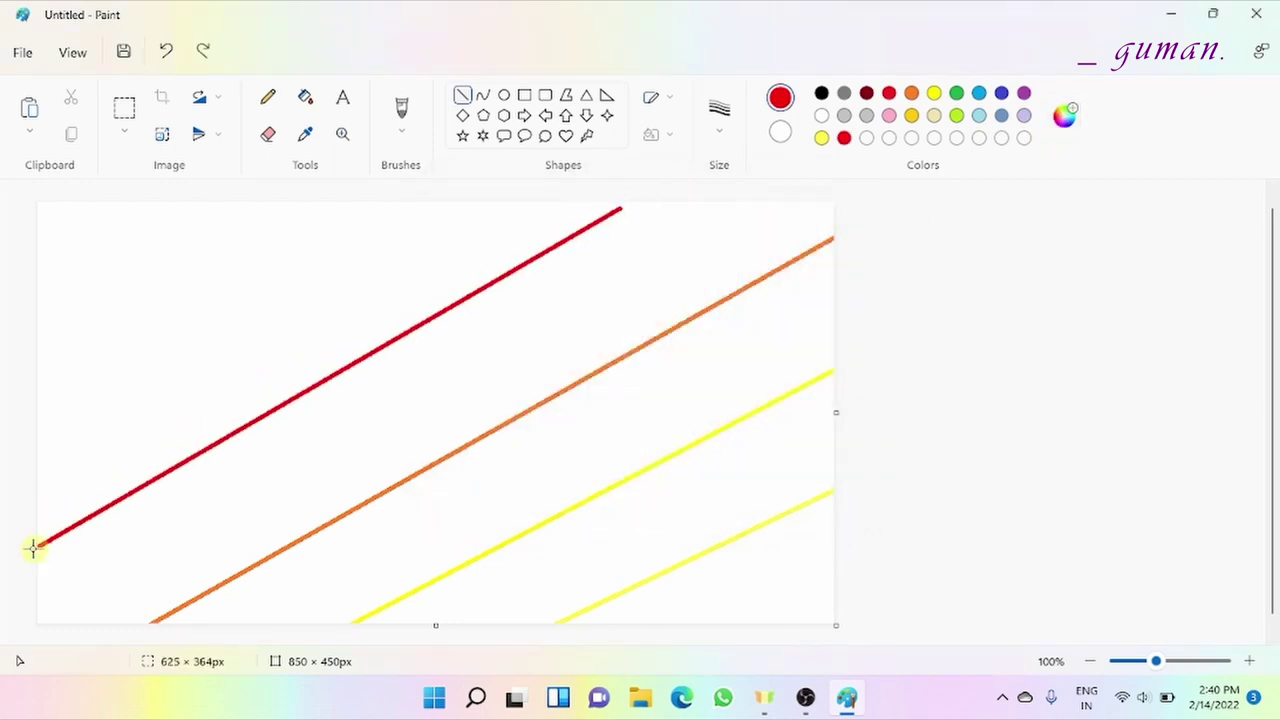
left_click_drag(621, 207, 689, 176)
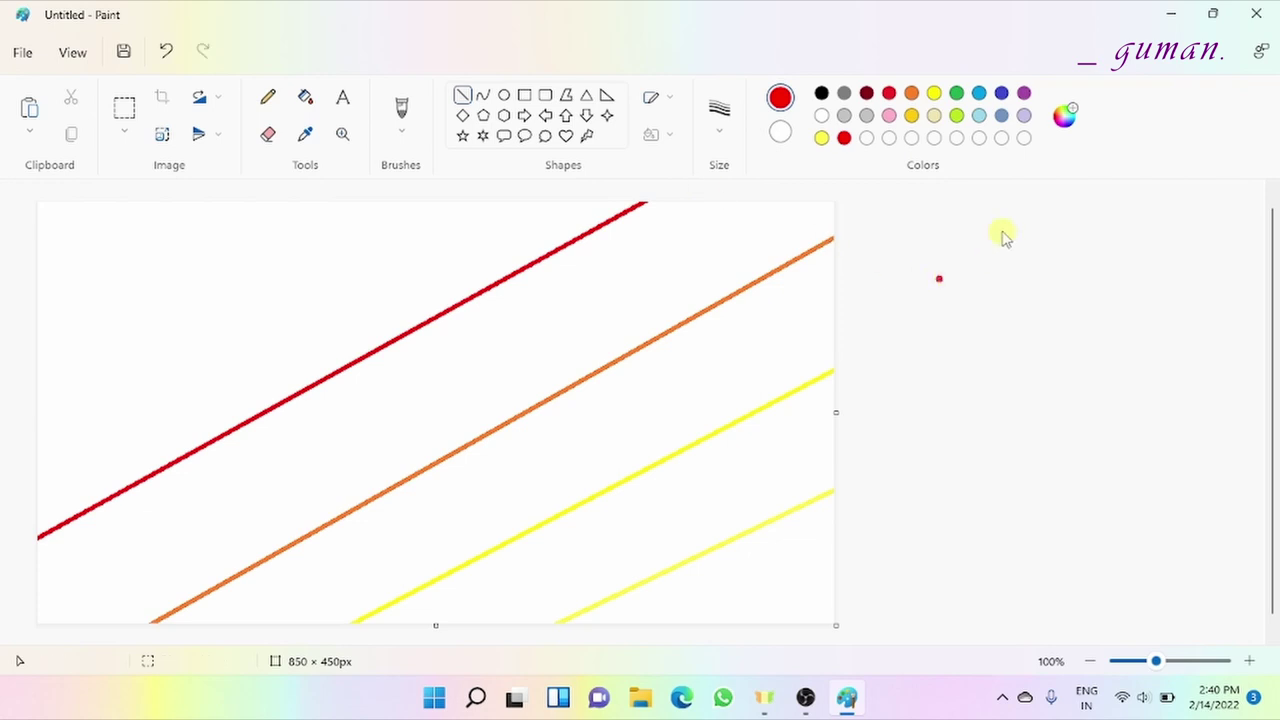
Draw an indigo diagonal across the upper-left corner of the canvas and extend it past the canvas edges.
left_click(1001, 93)
left_click_drag(337, 214, 5, 392)
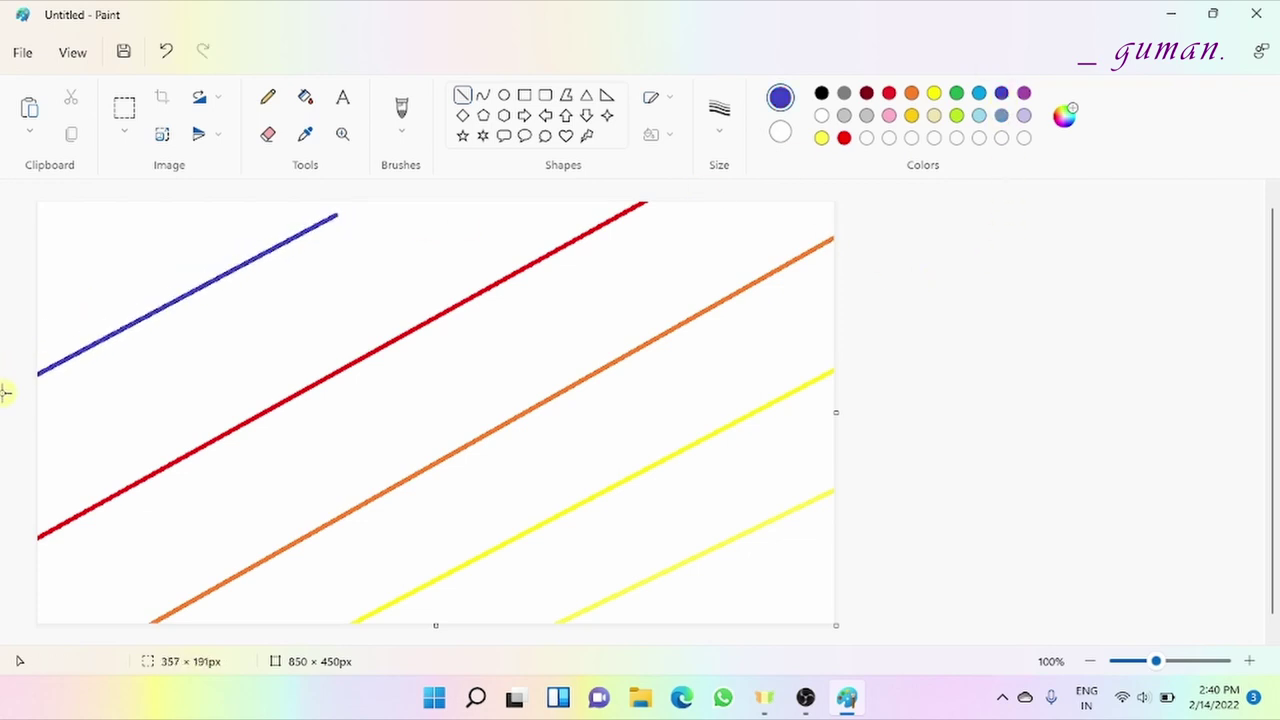
left_click_drag(334, 231, 389, 201)
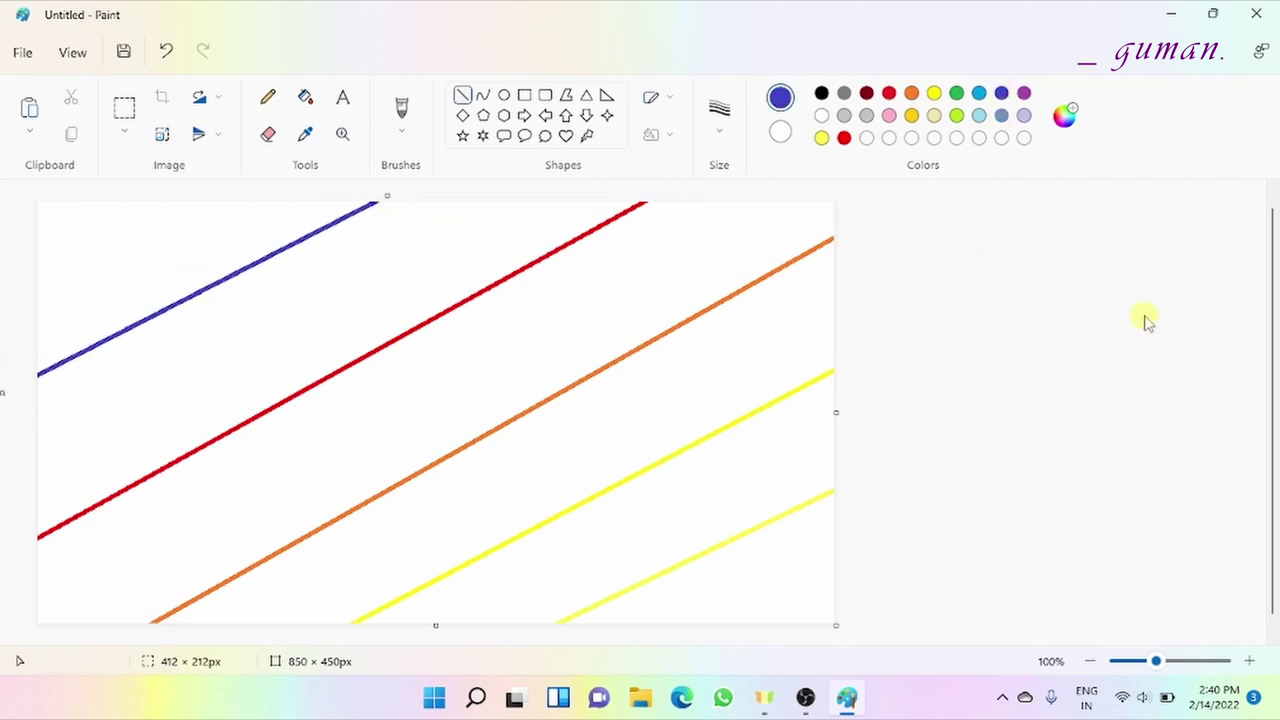
Fill the diagonal bands from the upper-left corner to the lower-right corner with black, indigo, red, orange, yellow and light yellow.
left_click(821, 93)
left_click(305, 96)
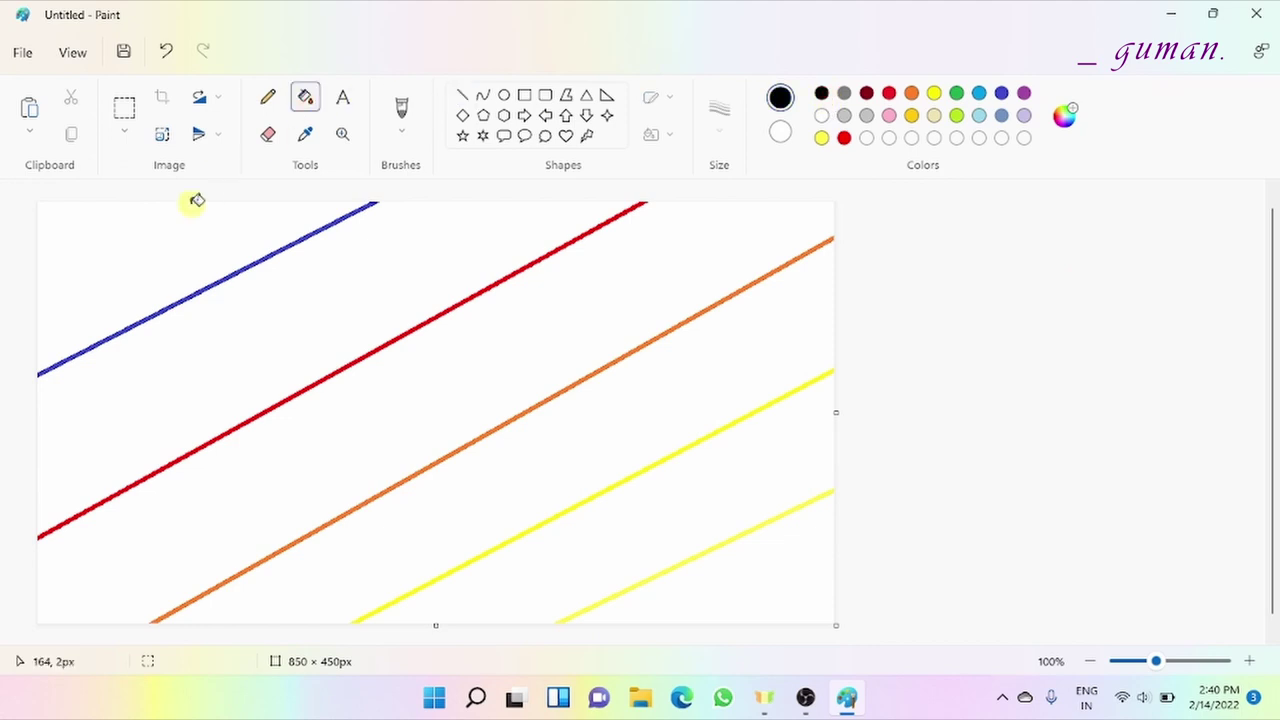
left_click(286, 221)
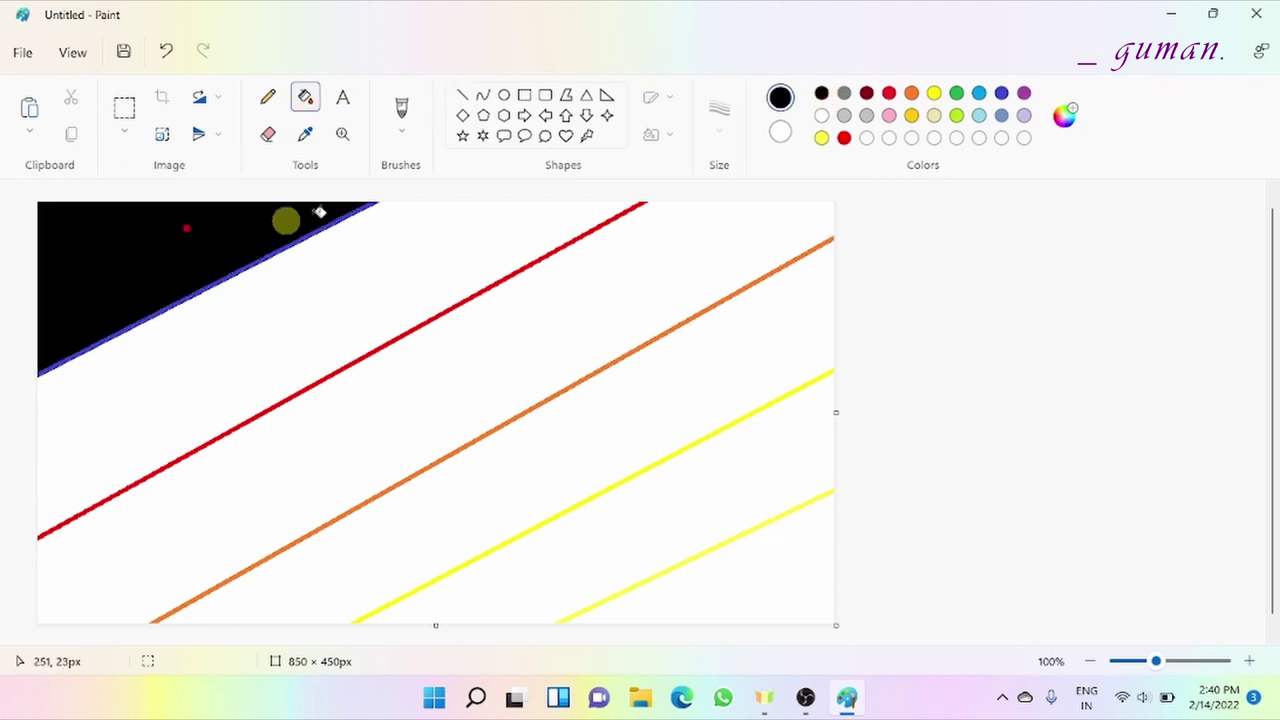
left_click(404, 220)
left_click(844, 138)
left_click(669, 232)
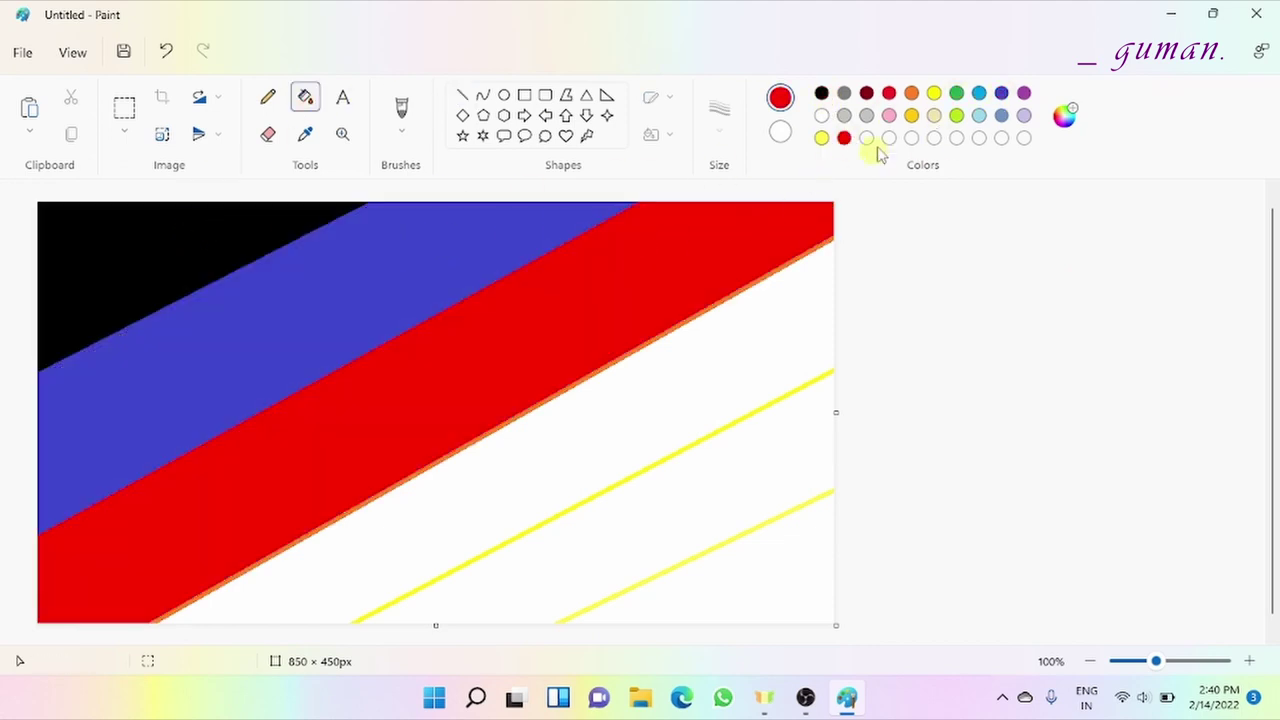
left_click(811, 291)
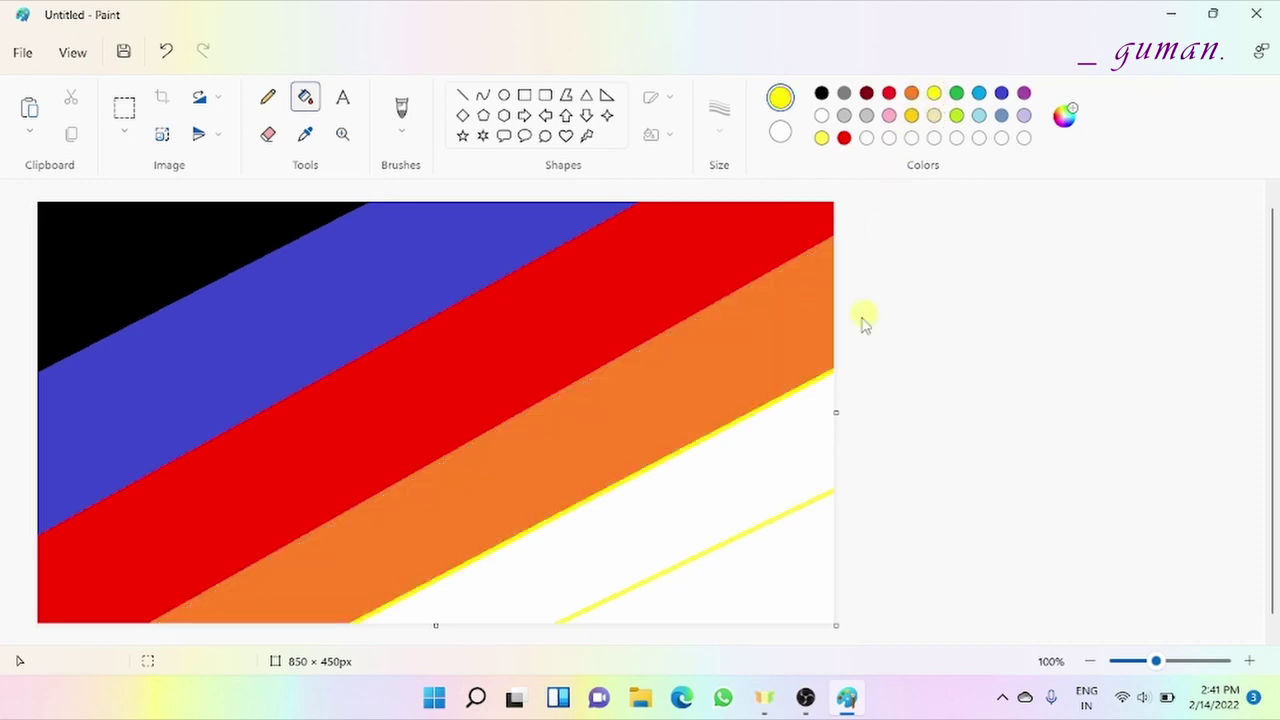
left_click(811, 425)
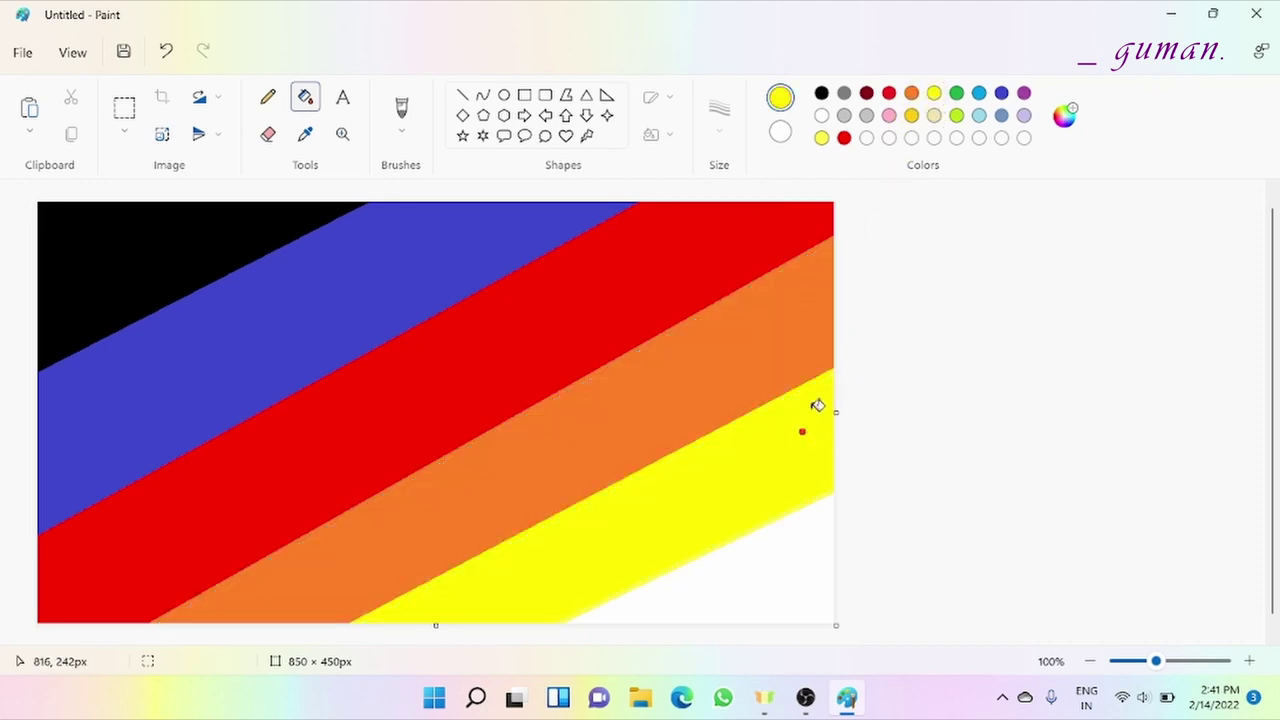
left_click(777, 544)
Blend the bands into a smooth gradient by resizing the picture to 1 pixel wide and back to 850 pixels.
left_click(162, 133)
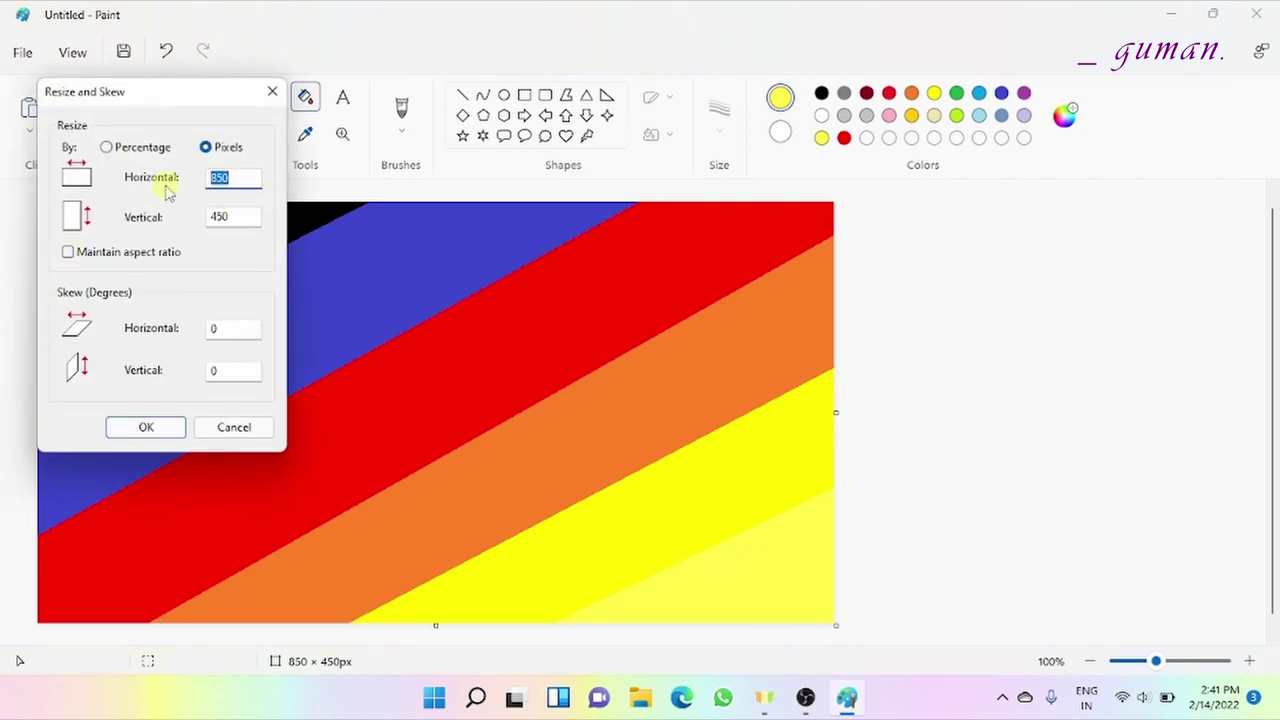
type("1")
left_click(177, 428)
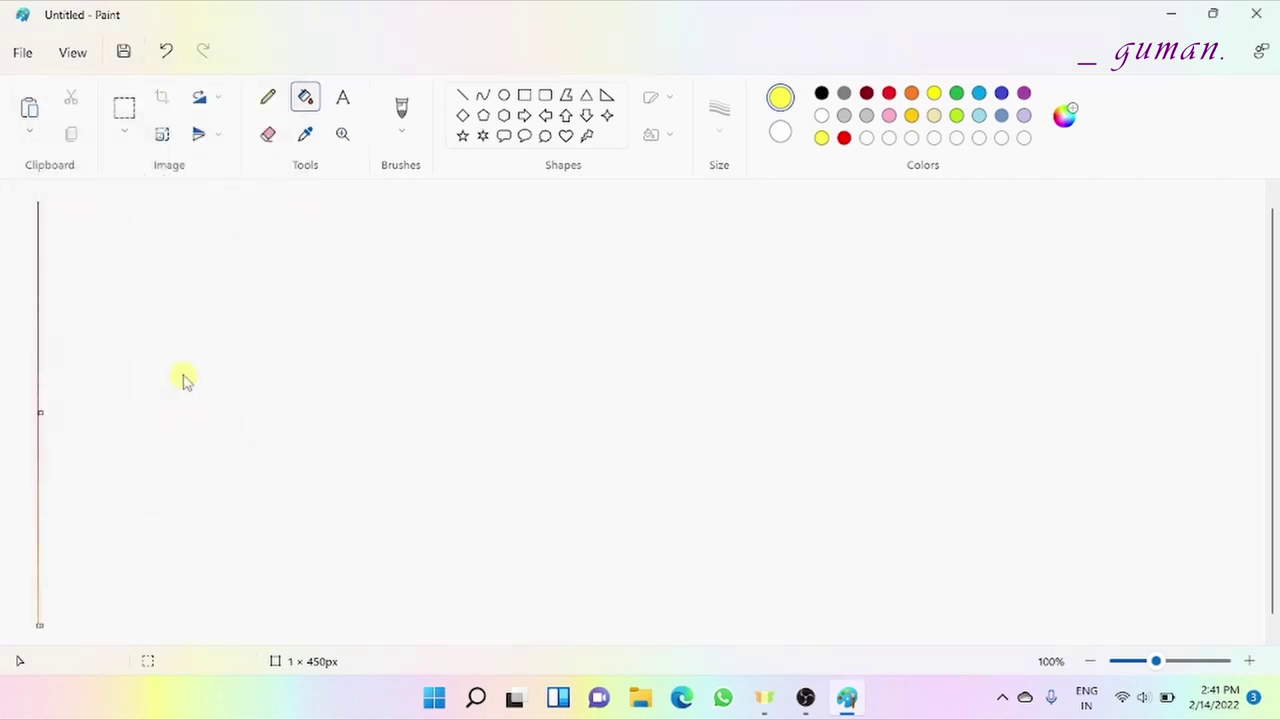
left_click(161, 134)
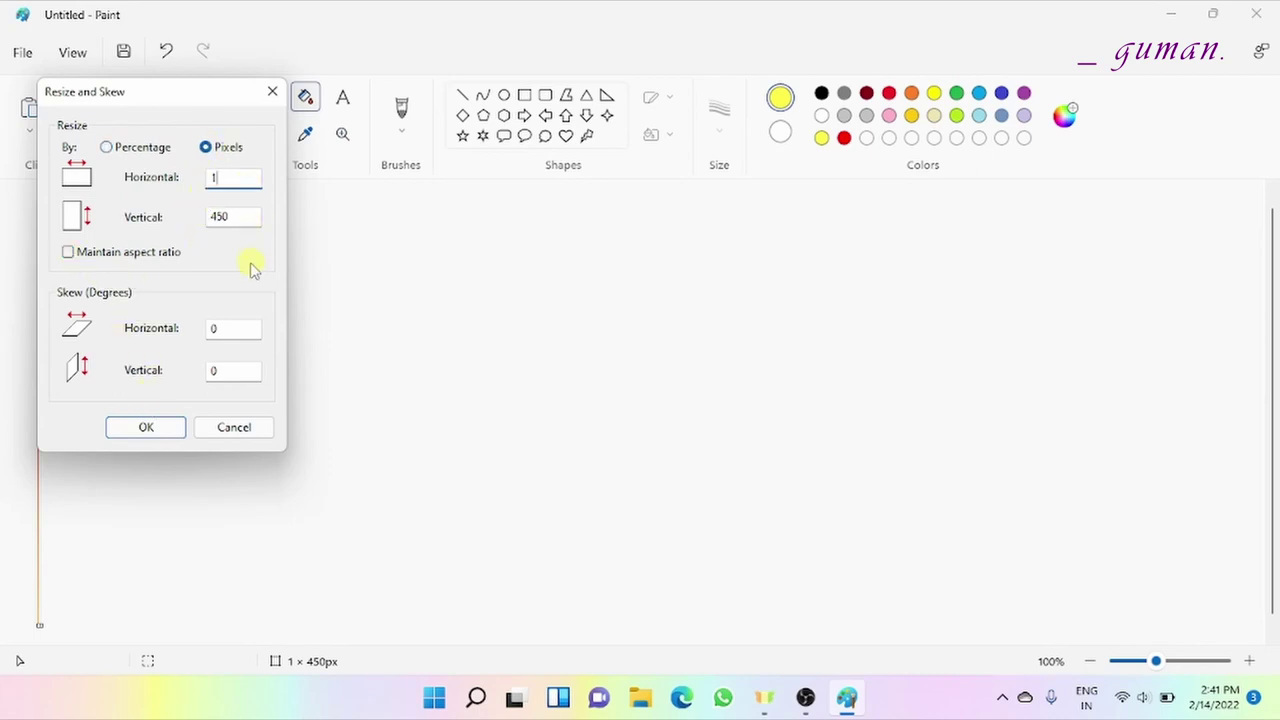
left_click(158, 429)
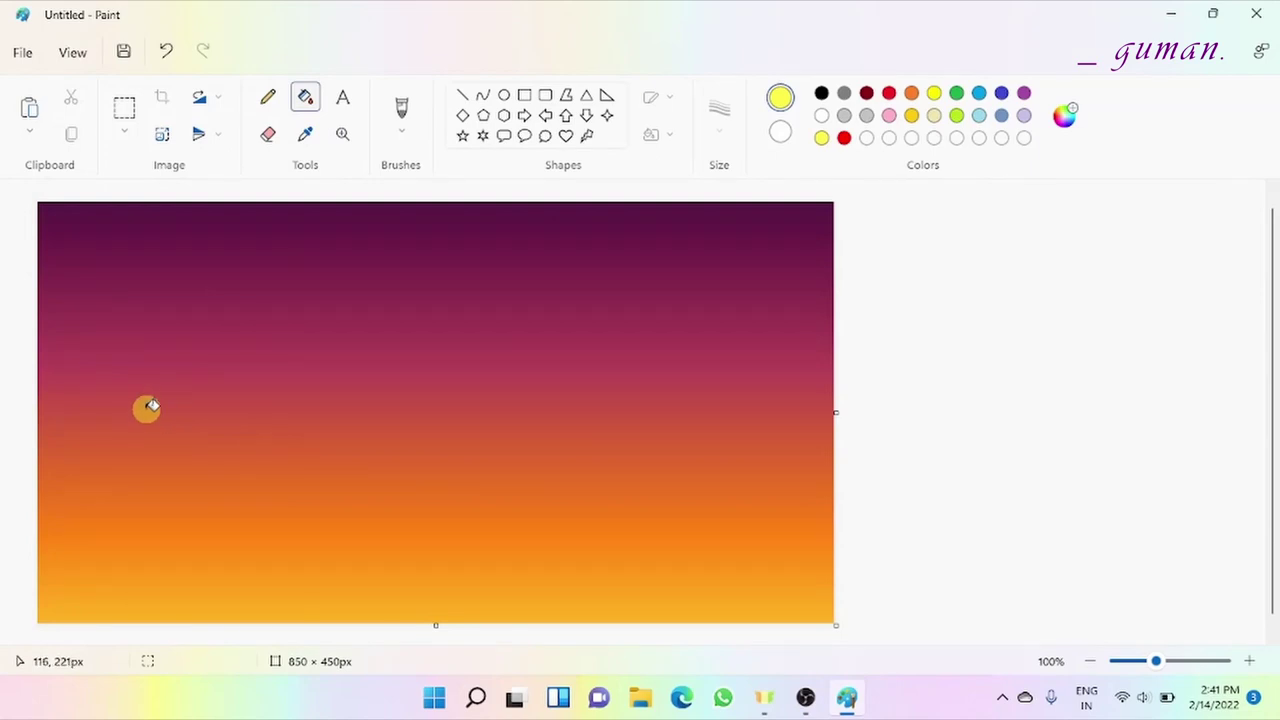
key("ctrl+z")
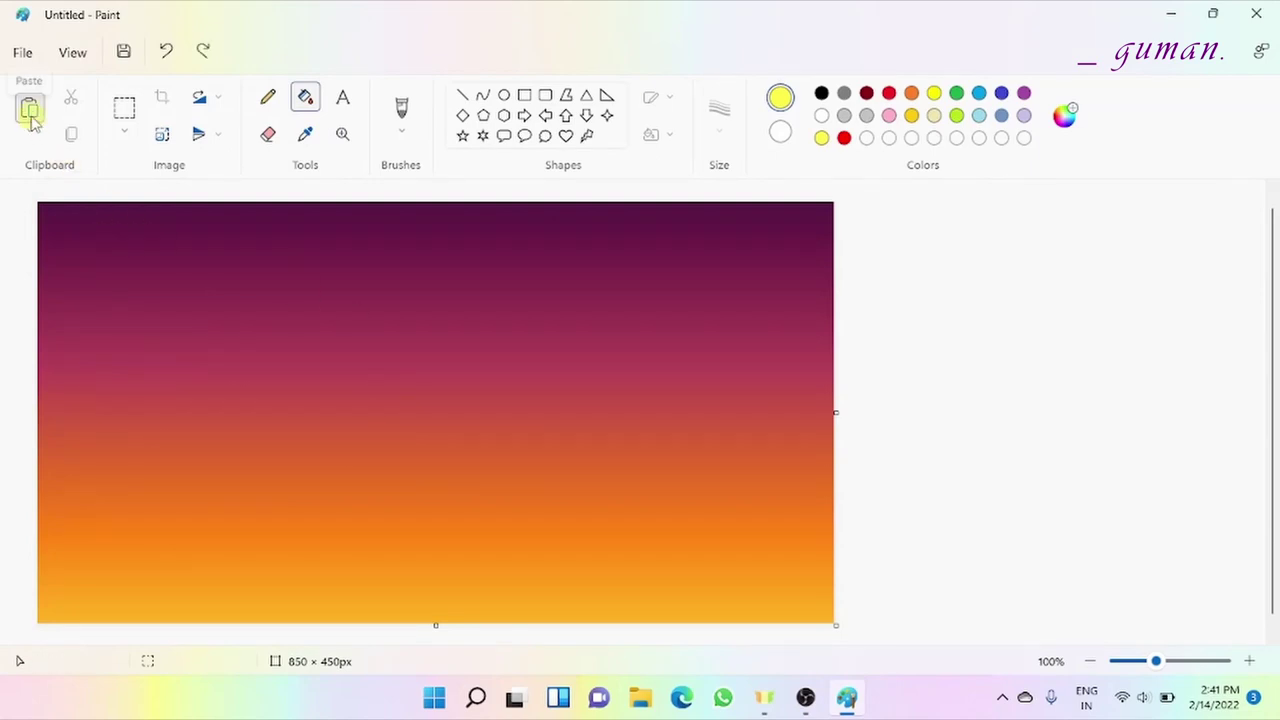
Paste the copied gradient circle onto the middle of the background and flip it so its yellow-orange side is on top.
left_click(30, 115)
left_click_drag(237, 306, 513, 417)
left_click(212, 137)
left_click(222, 166)
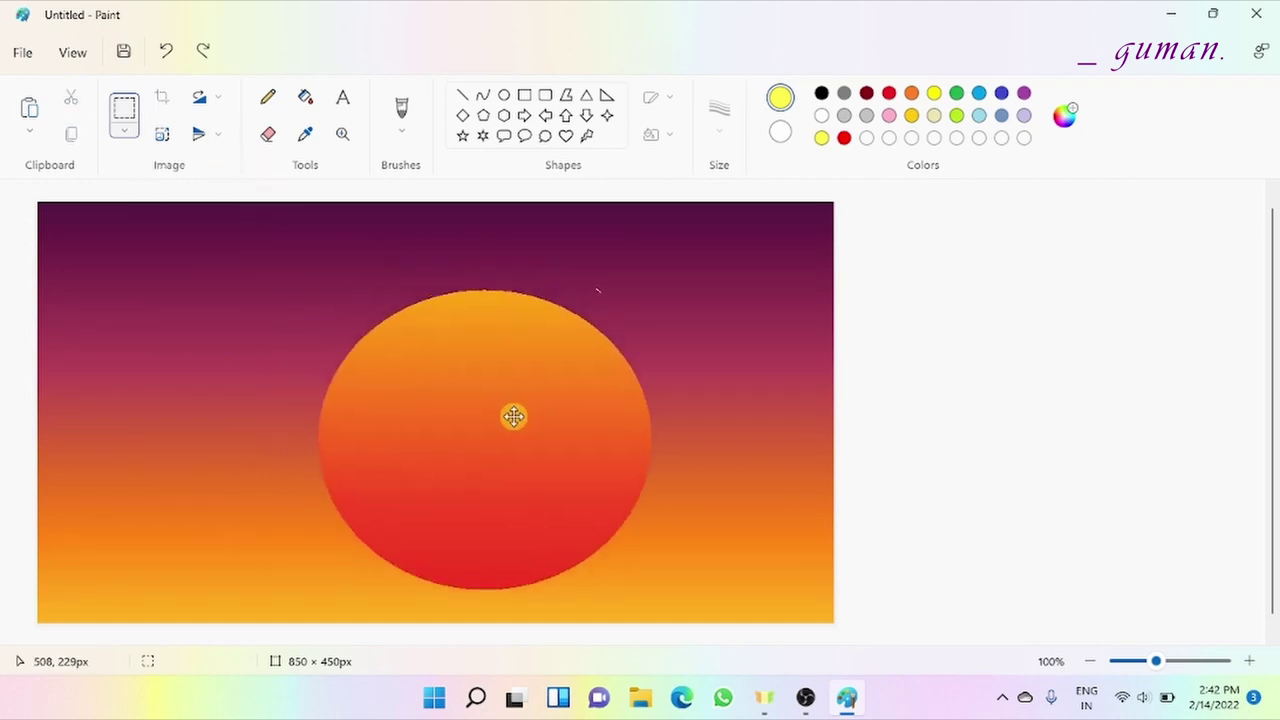
Shrink the sun's selection to about 277 × 266 px and position it right of the canvas centre.
left_click_drag(663, 597, 619, 546)
left_click_drag(494, 432, 545, 448)
mouse_move(660, 440)
left_mouse_down()
mouse_move(626, 429)
mouse_move(563, 451)
mouse_move(630, 473)
mouse_move(642, 444)
left_mouse_up()
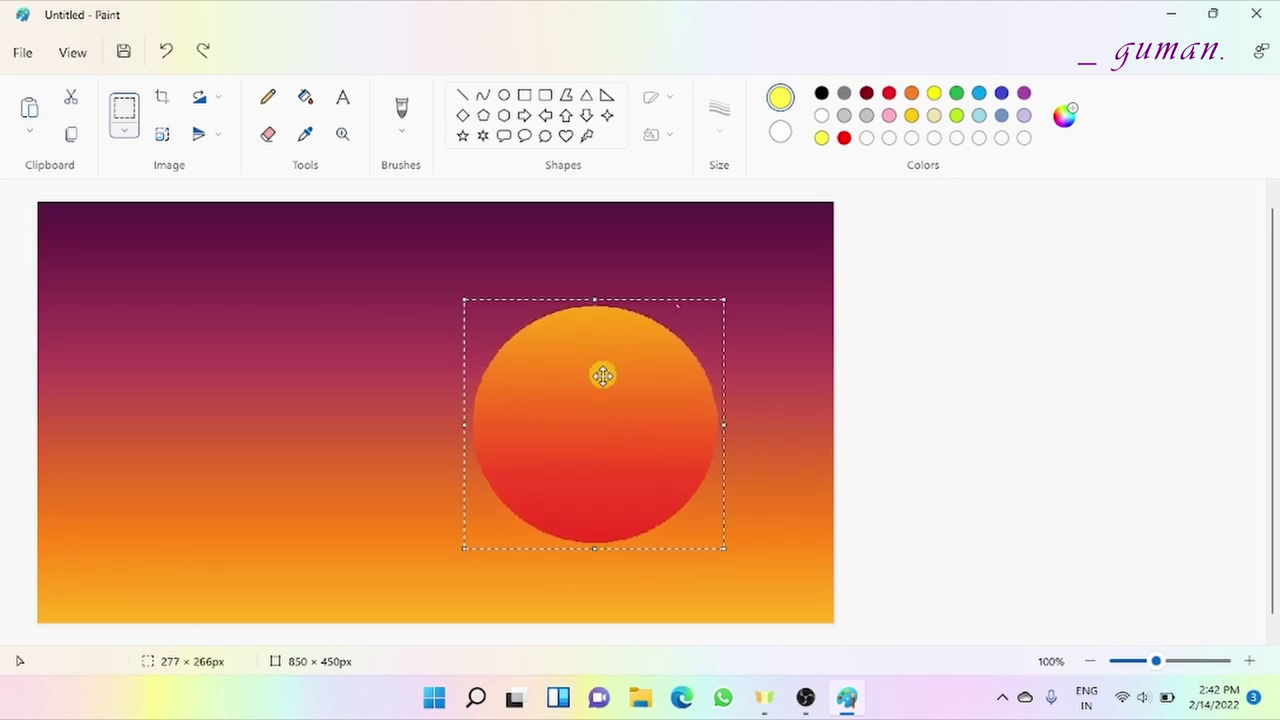
Sample the orange from the background and airbrush it over the lower part of the sun.
left_click(305, 133)
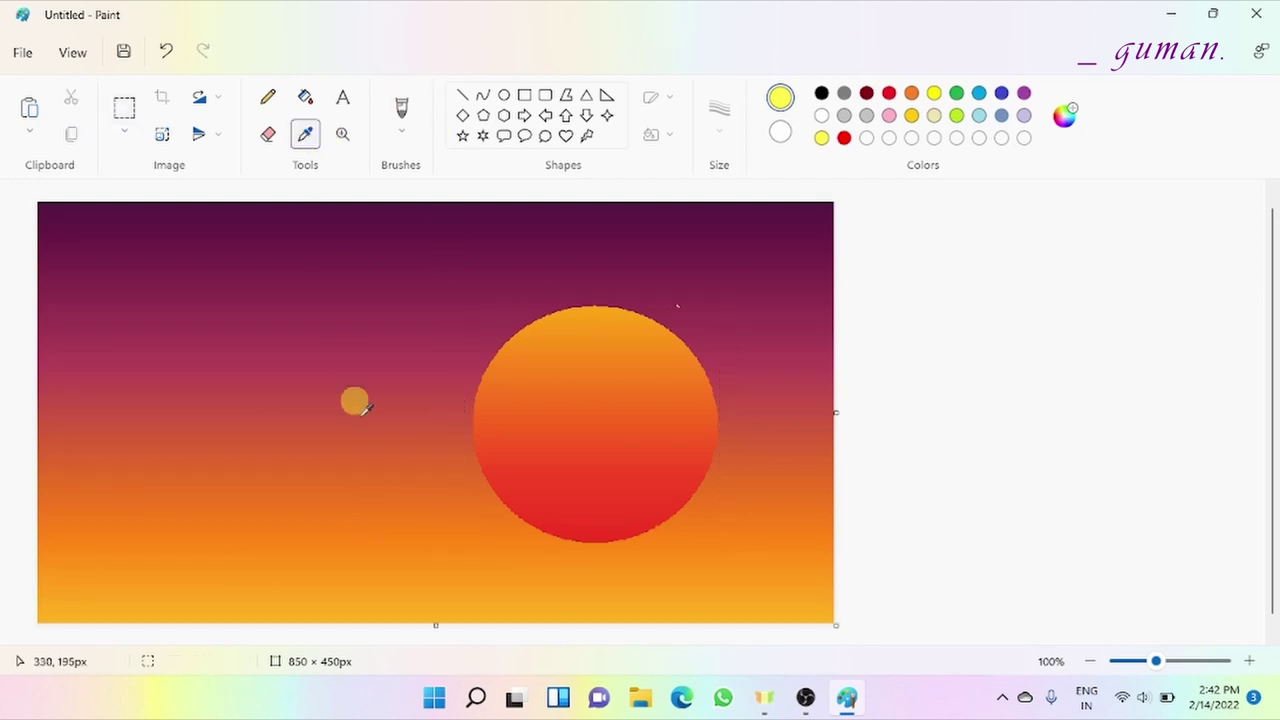
left_click(365, 498)
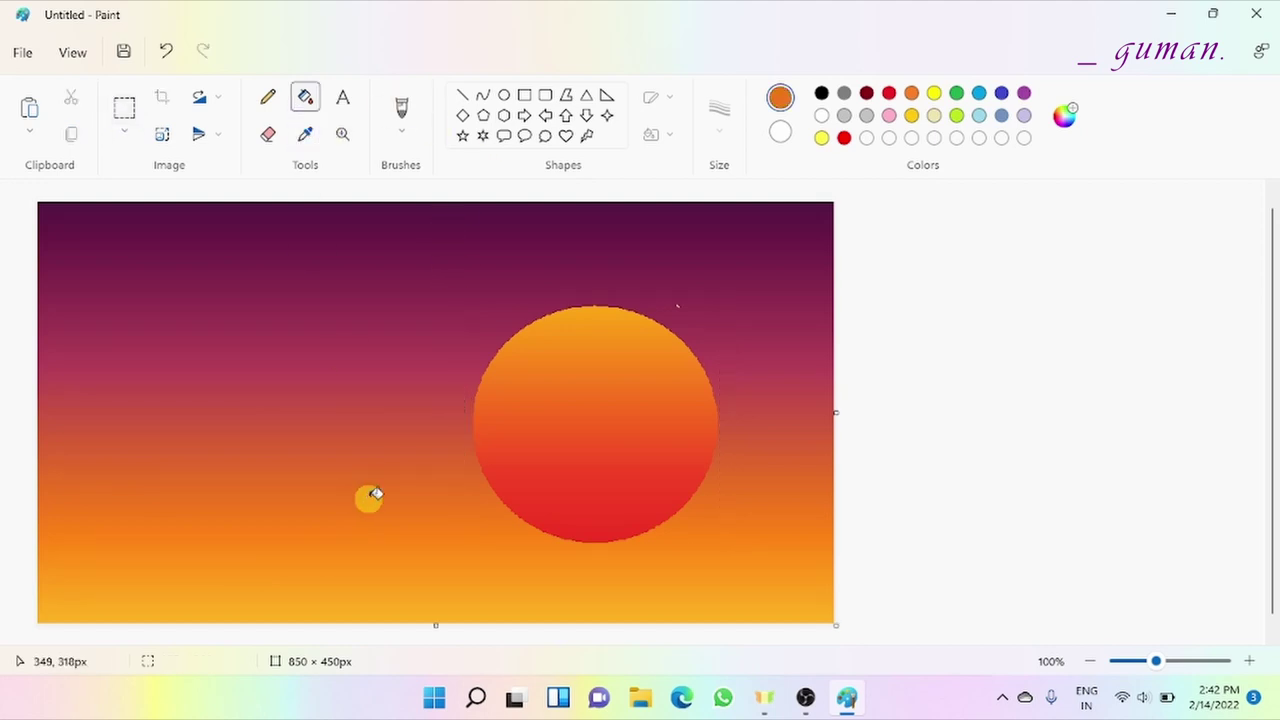
left_click(405, 117)
left_click(437, 303)
left_click(567, 489)
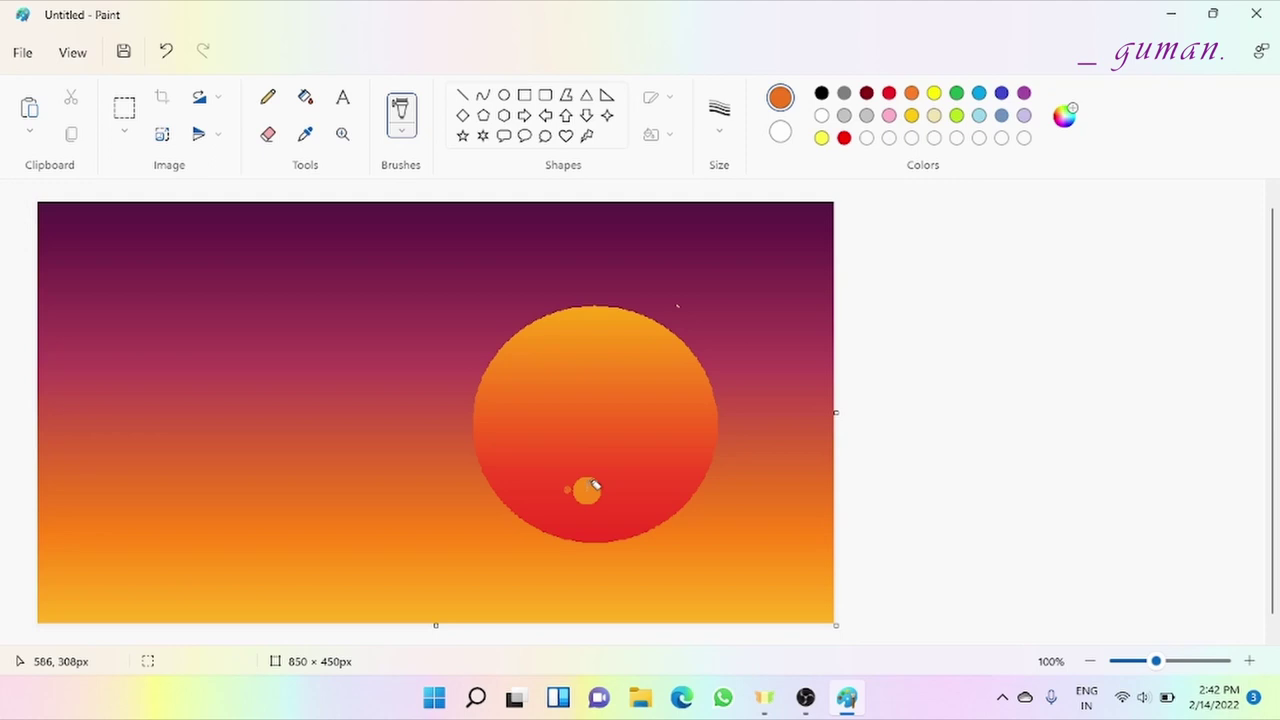
mouse_move(588, 490)
left_mouse_down()
mouse_move(628, 503)
mouse_move(537, 509)
mouse_move(641, 523)
mouse_move(672, 541)
mouse_move(529, 524)
mouse_move(651, 523)
mouse_move(513, 522)
mouse_move(733, 539)
mouse_move(551, 539)
mouse_move(743, 523)
mouse_move(574, 520)
mouse_move(652, 522)
left_mouse_up()
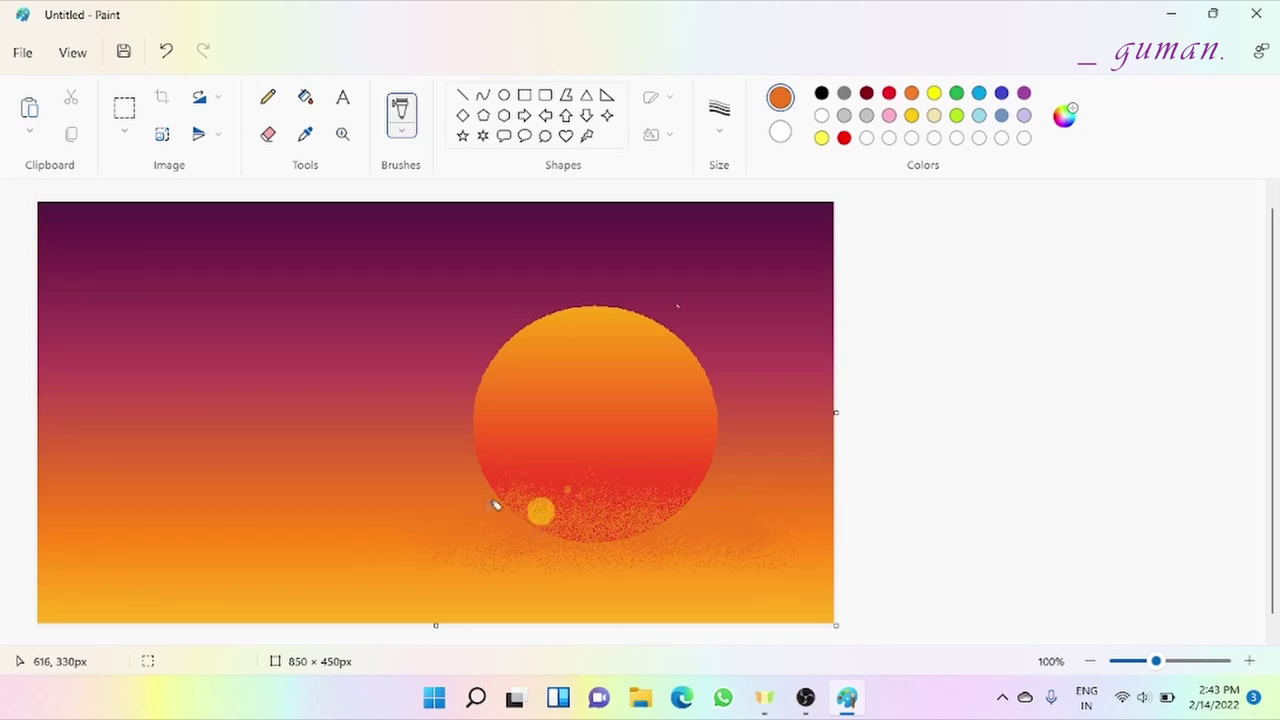
mouse_move(494, 505)
left_mouse_down()
mouse_move(684, 492)
mouse_move(640, 442)
mouse_move(567, 468)
mouse_move(580, 511)
left_mouse_up()
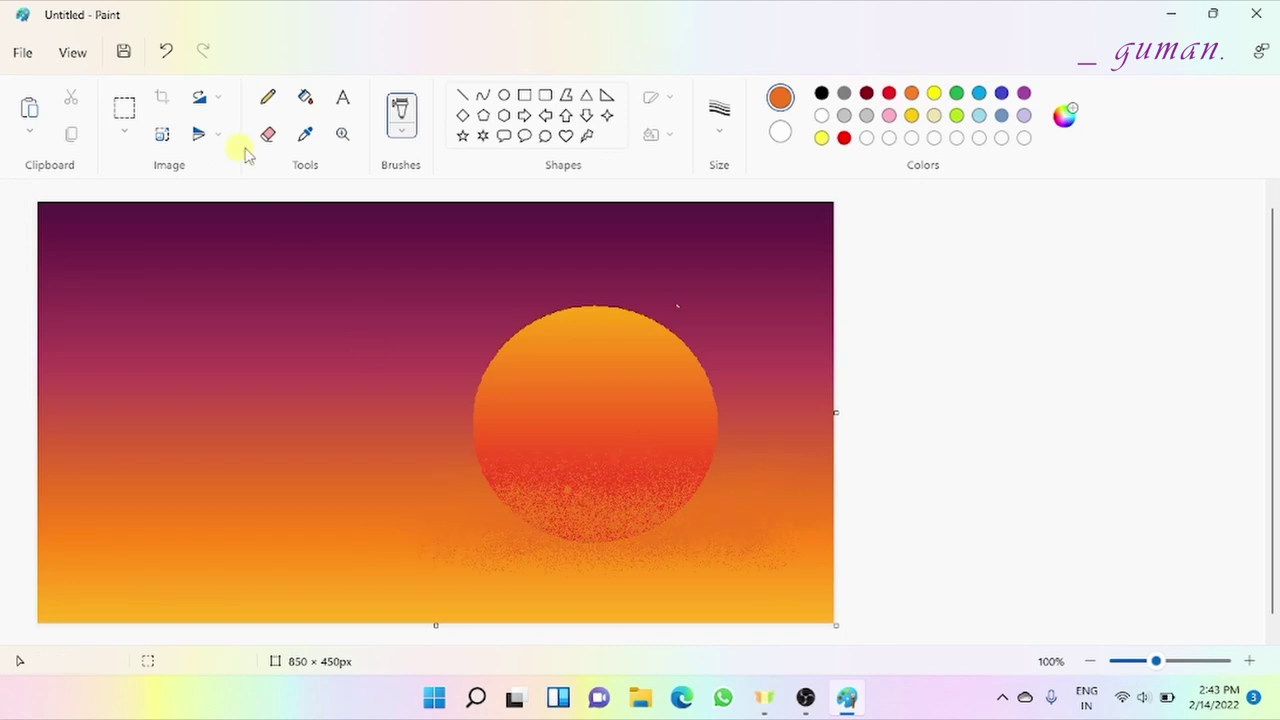
Sample a yellow-orange near the lower edge of the background and airbrush haze around the sun's base and the sky beside it.
left_click(305, 133)
left_click(563, 586)
mouse_move(563, 586)
left_mouse_down()
mouse_move(604, 569)
mouse_move(568, 526)
mouse_move(486, 571)
mouse_move(627, 555)
mouse_move(651, 527)
mouse_move(548, 532)
mouse_move(949, 549)
mouse_move(477, 489)
mouse_move(676, 506)
mouse_move(669, 484)
mouse_move(544, 484)
mouse_move(478, 504)
mouse_move(645, 475)
mouse_move(514, 526)
mouse_move(596, 536)
mouse_move(788, 515)
mouse_move(658, 476)
mouse_move(478, 504)
mouse_move(597, 537)
left_mouse_up()
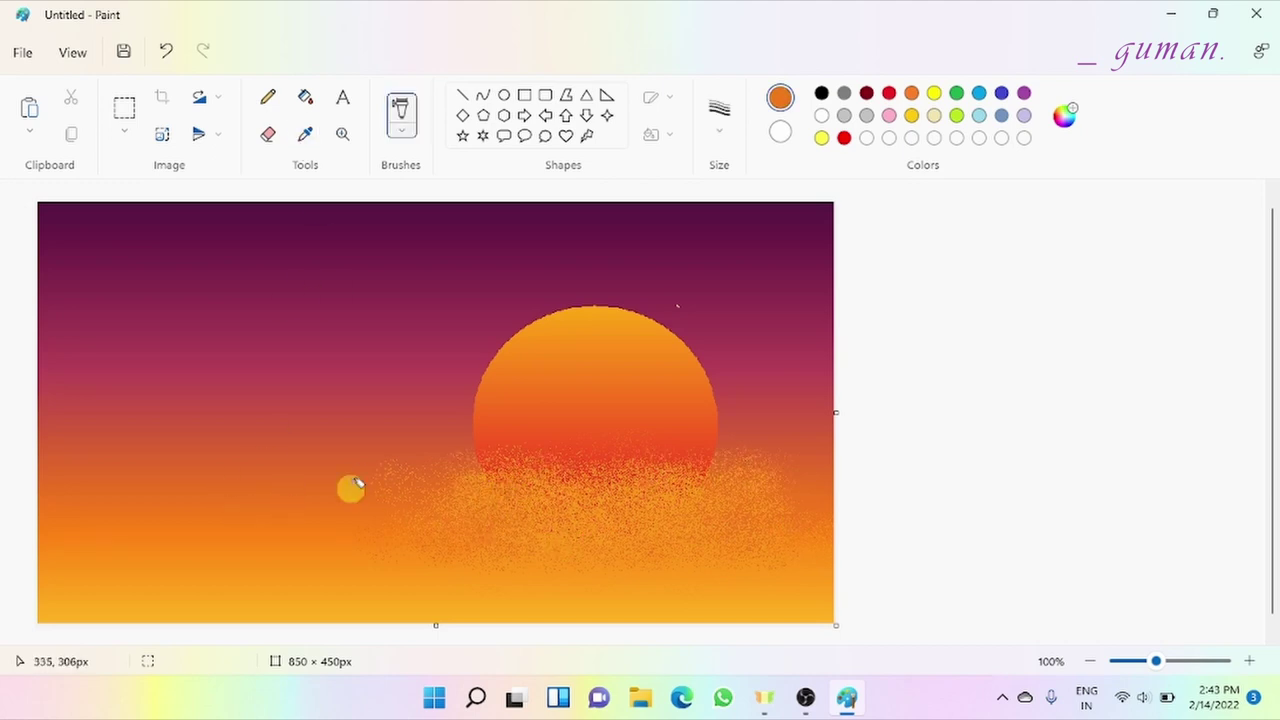
mouse_move(748, 457)
left_mouse_down()
mouse_move(578, 452)
mouse_move(701, 480)
mouse_move(500, 473)
mouse_move(526, 437)
mouse_move(694, 439)
mouse_move(477, 471)
mouse_move(495, 534)
left_mouse_up()
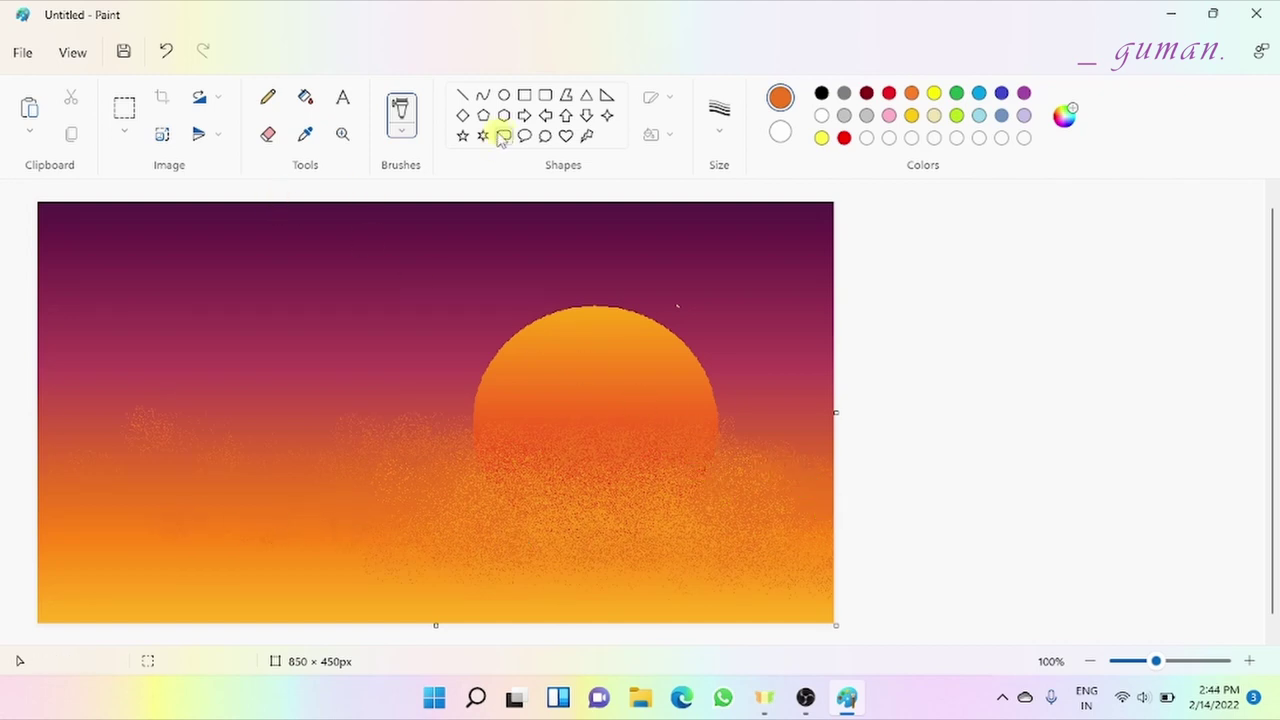
Paint a solid black strip of uneven ground along the lower edge of the canvas with a black brush.
left_click(401, 130)
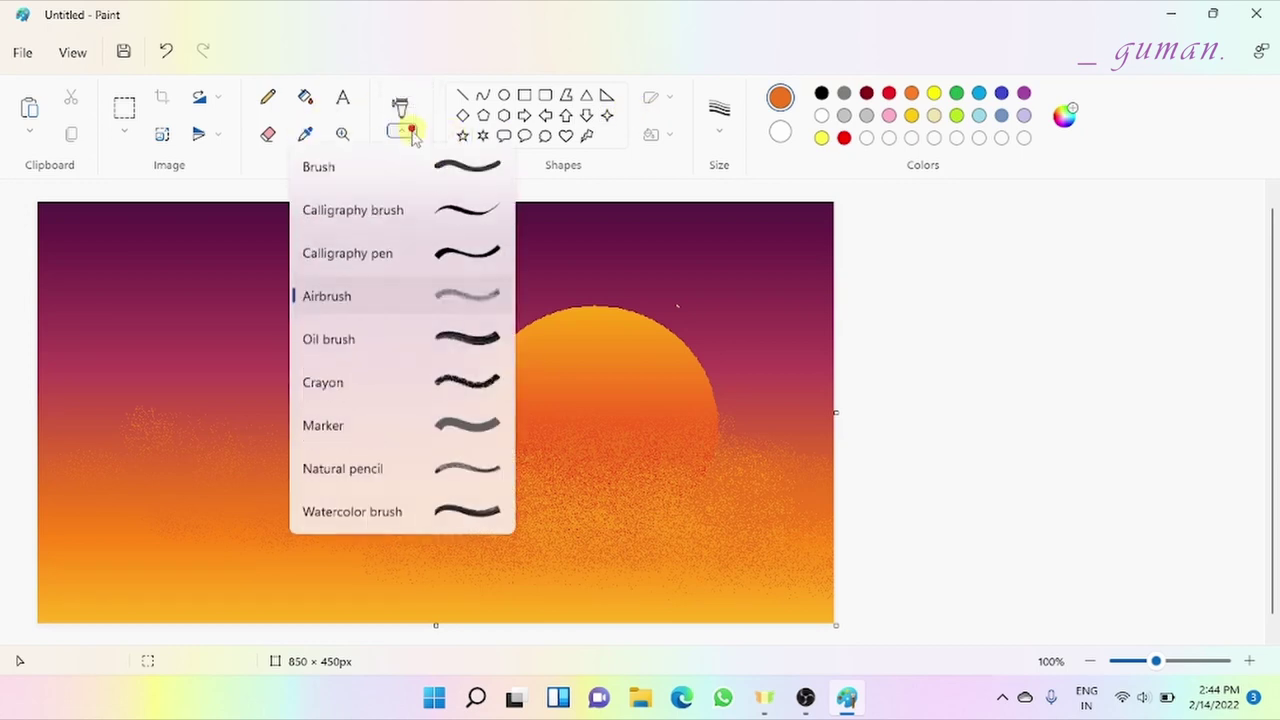
left_click(340, 380)
left_click(821, 93)
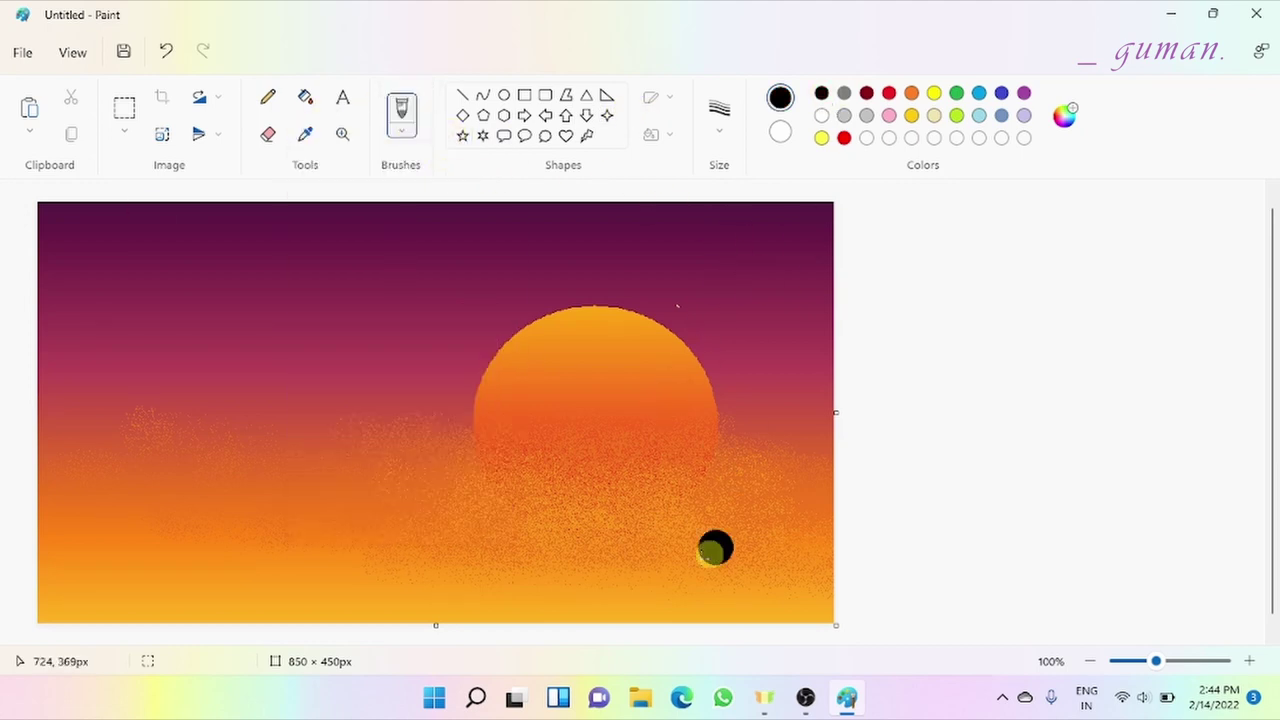
left_click(720, 132)
left_click(737, 300)
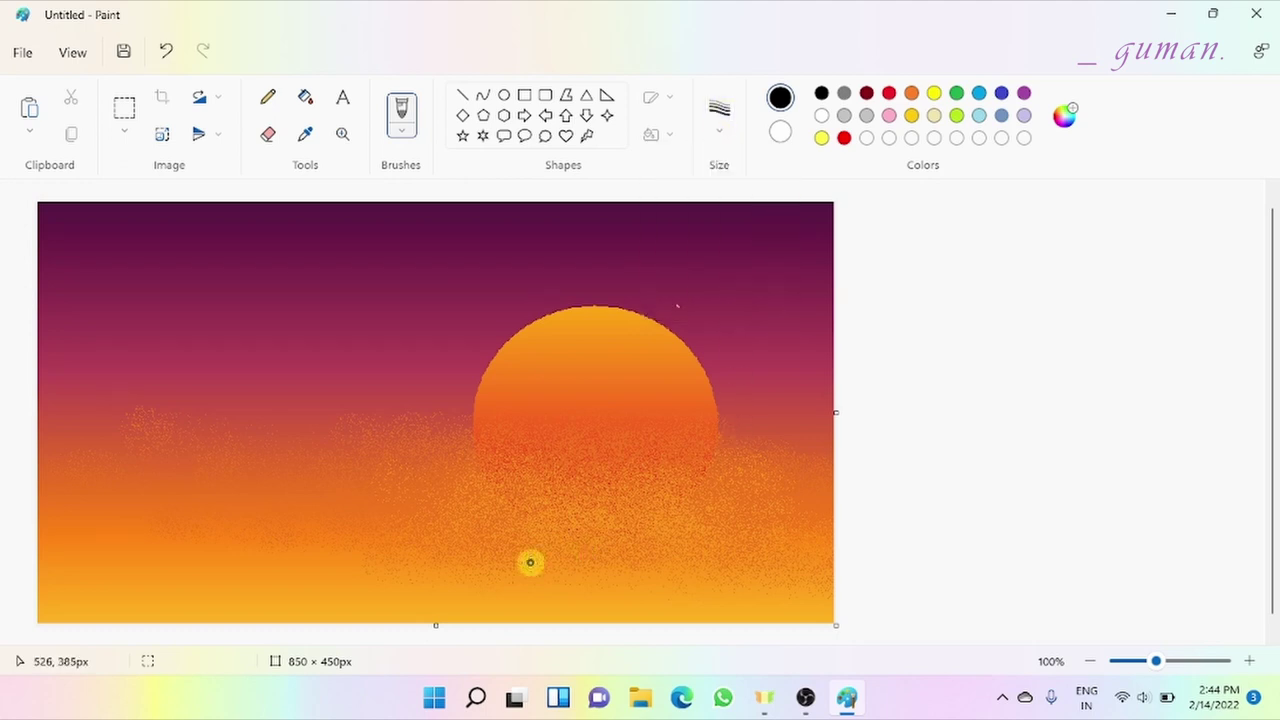
left_click(422, 578)
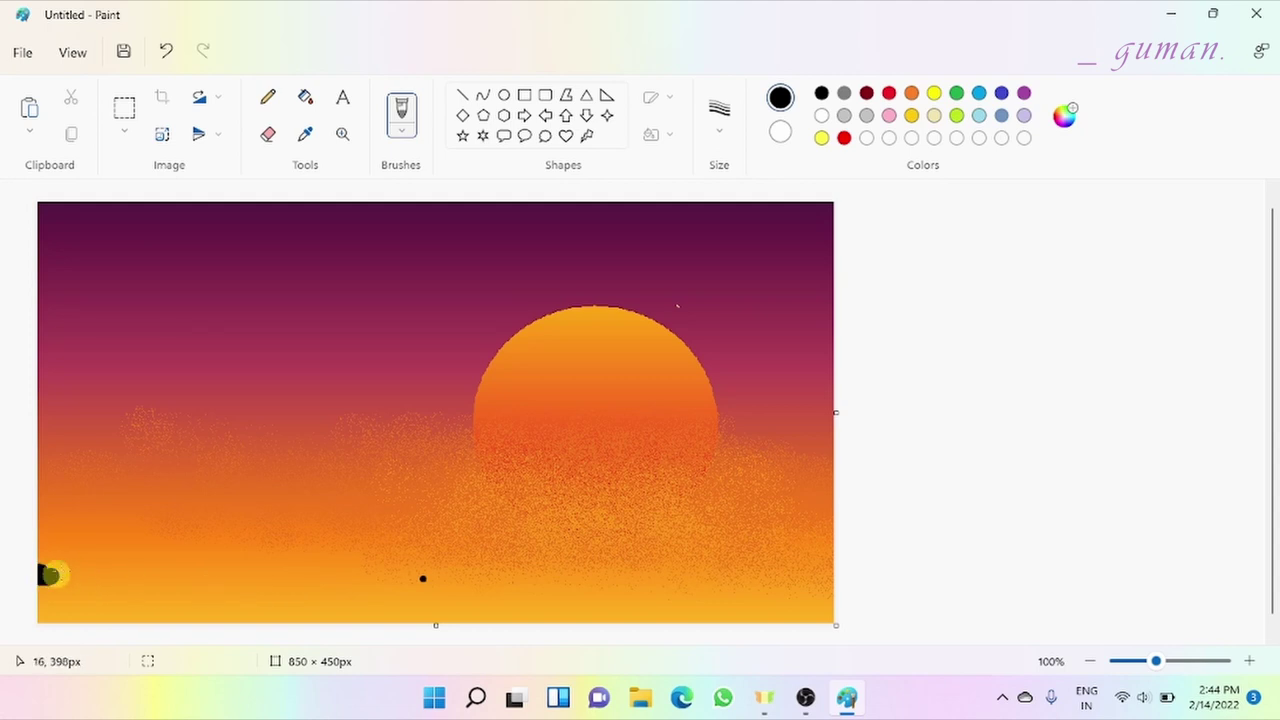
mouse_move(53, 574)
left_mouse_down()
mouse_move(130, 593)
mouse_move(842, 552)
mouse_move(5, 574)
mouse_move(151, 565)
mouse_move(848, 583)
mouse_move(819, 572)
mouse_move(547, 585)
mouse_move(129, 573)
mouse_move(141, 574)
mouse_move(11, 591)
mouse_move(172, 602)
mouse_move(152, 603)
mouse_move(158, 587)
mouse_move(118, 608)
mouse_move(161, 629)
mouse_move(276, 630)
mouse_move(398, 606)
mouse_move(301, 600)
mouse_move(172, 600)
mouse_move(532, 631)
mouse_move(578, 627)
mouse_move(324, 587)
mouse_move(834, 594)
mouse_move(526, 630)
left_mouse_up()
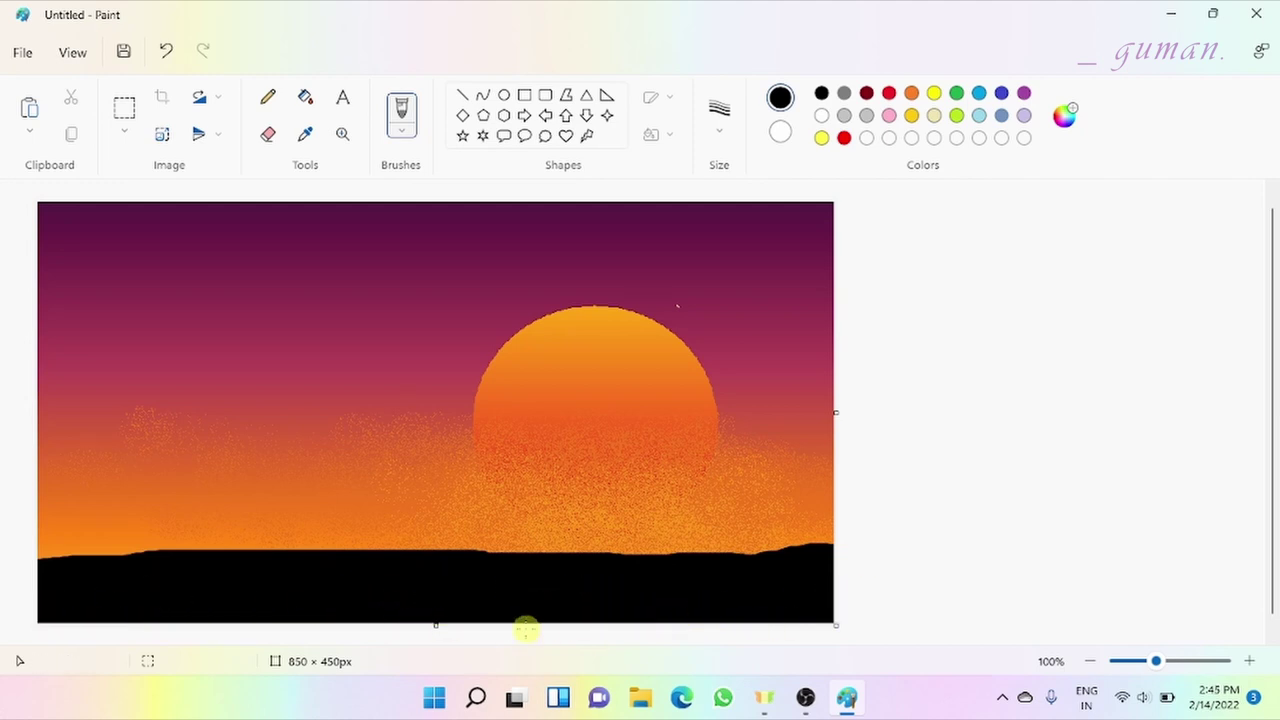
mouse_move(858, 630)
left_mouse_down()
mouse_move(298, 567)
mouse_move(16, 562)
mouse_move(342, 569)
left_mouse_up()
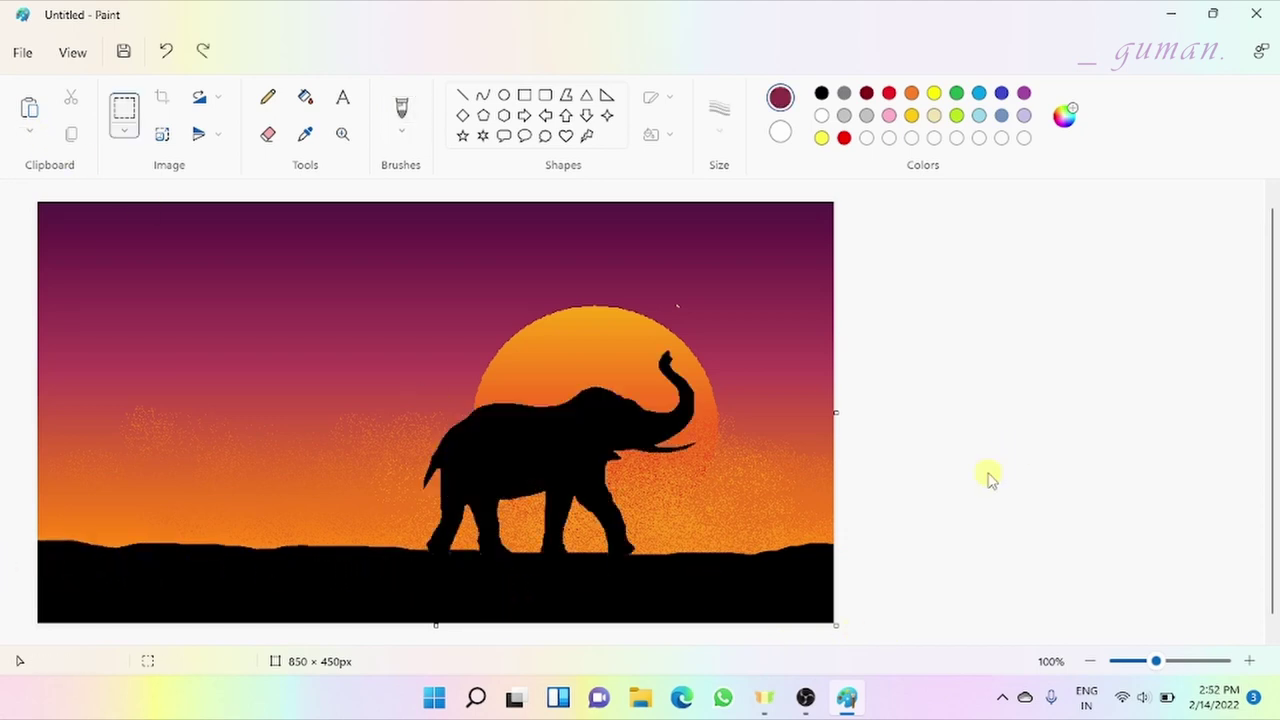
Sample the purple sky colour and brush over the stray white speck beside the sun's upper right edge.
left_click(307, 140)
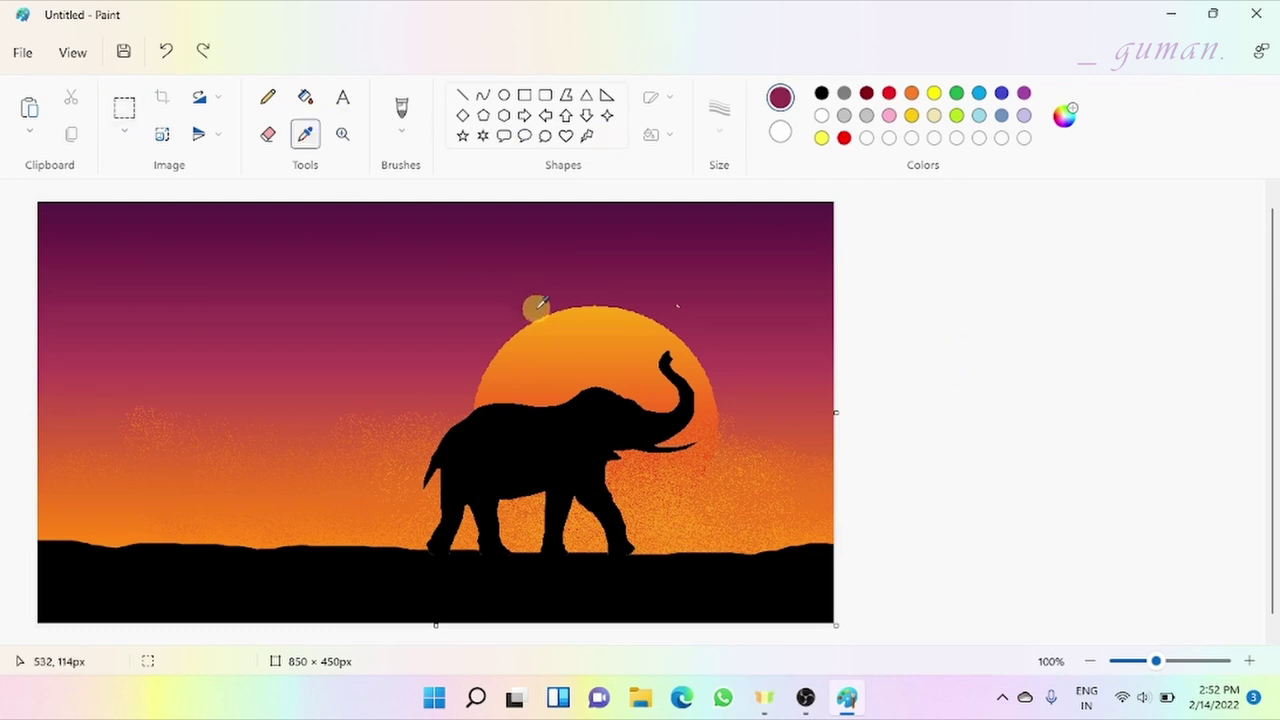
left_click(643, 293)
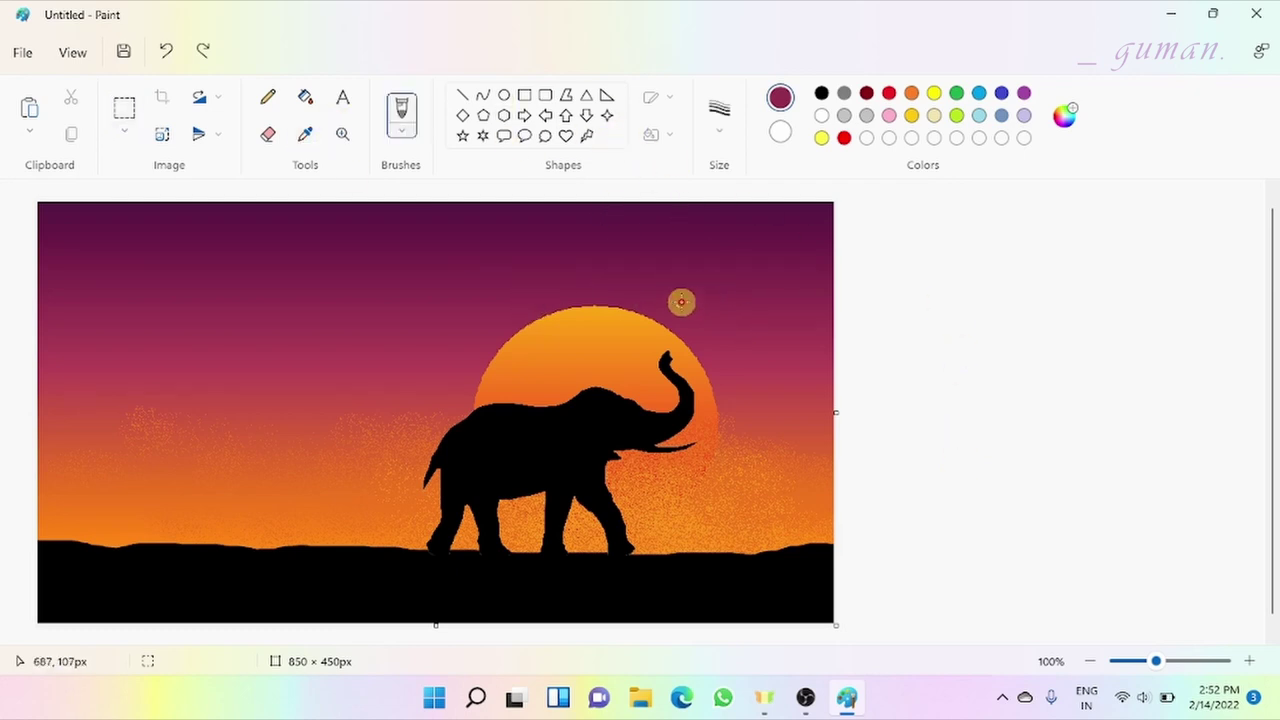
Paste the small elephant silhouette, place it on the ground behind the large elephant and reduce its height.
left_click(29, 108)
left_click_drag(139, 299, 323, 520)
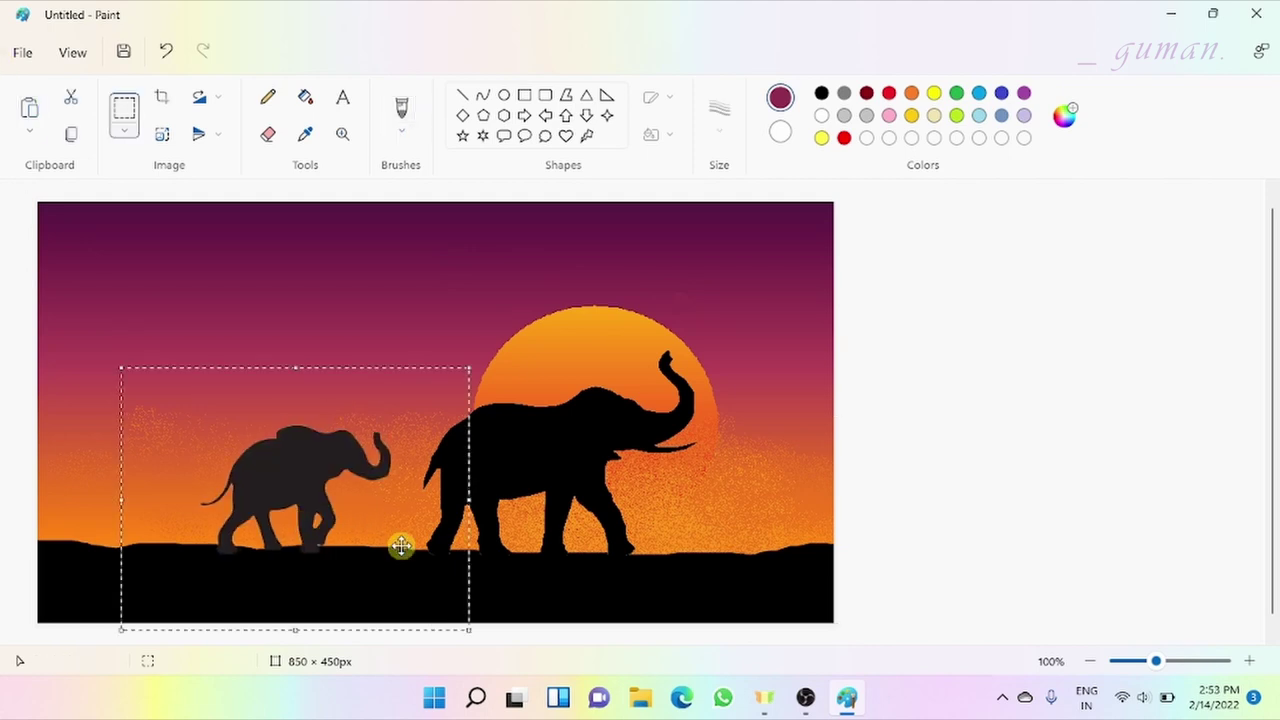
left_click(532, 568)
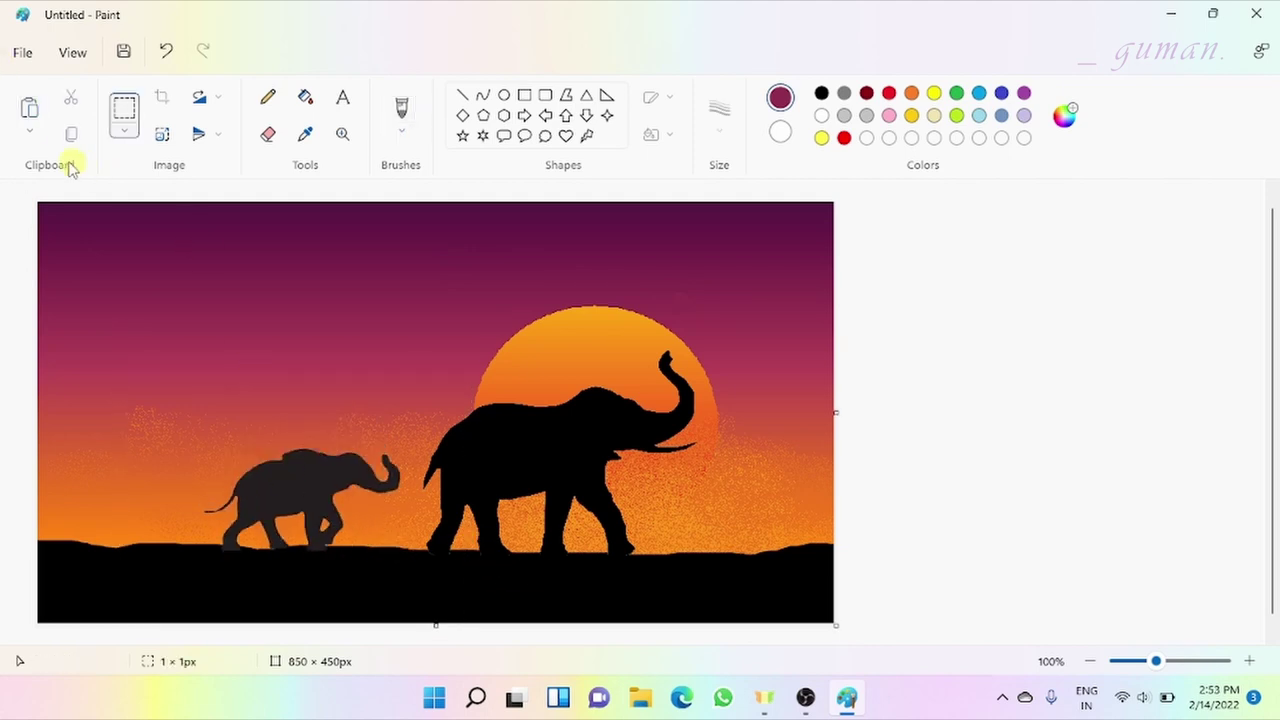
Add grass silhouettes along the ground's upper edge and brush over the ground below them in solid black.
left_click(29, 136)
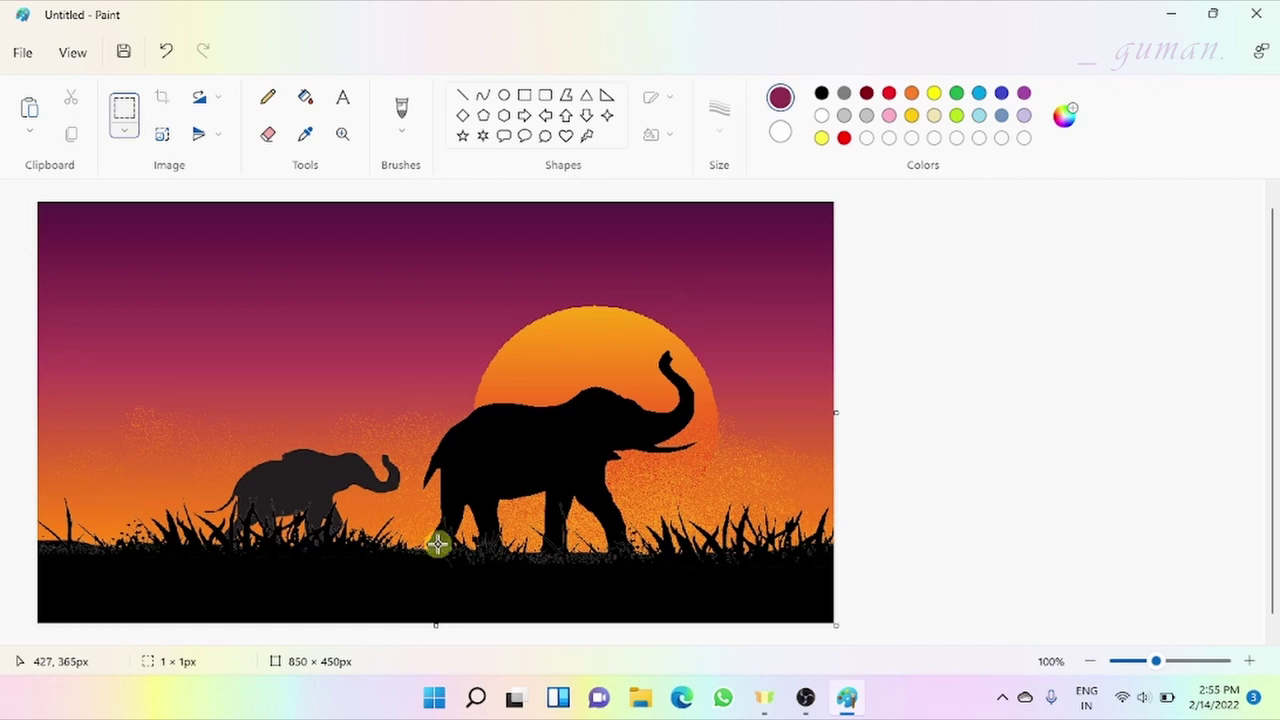
left_click(401, 108)
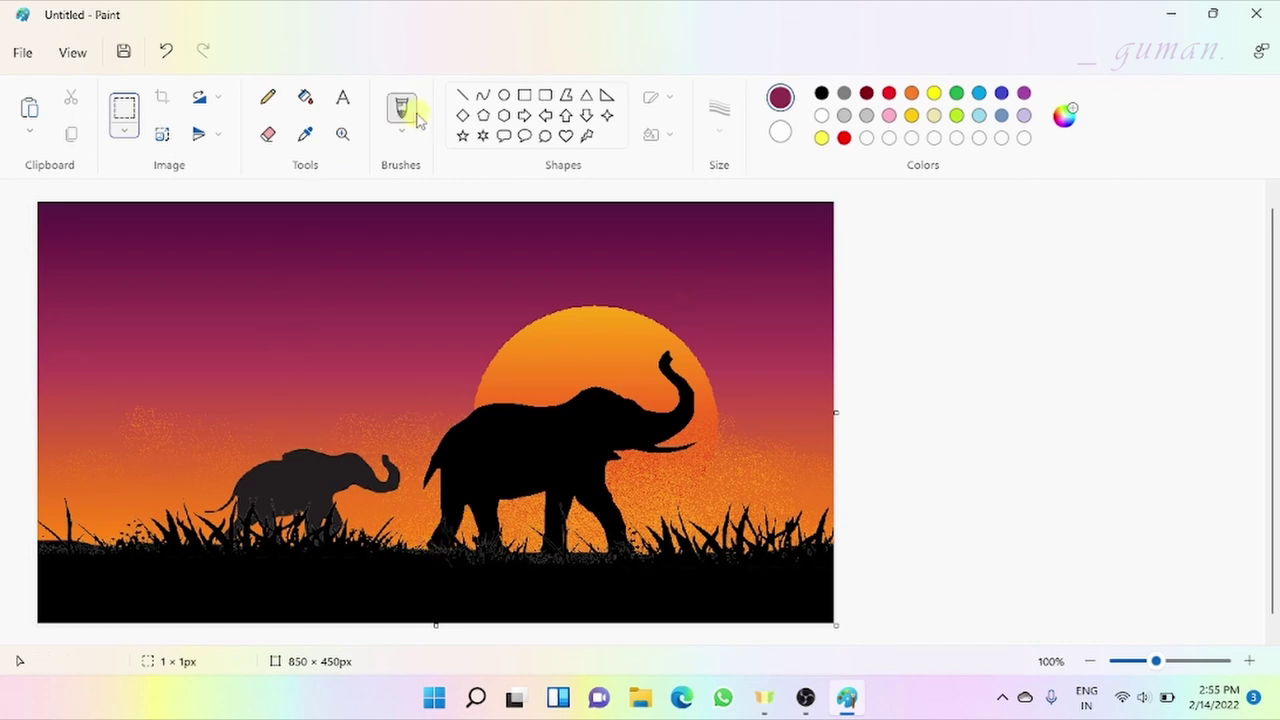
left_click(719, 143)
left_click(720, 323)
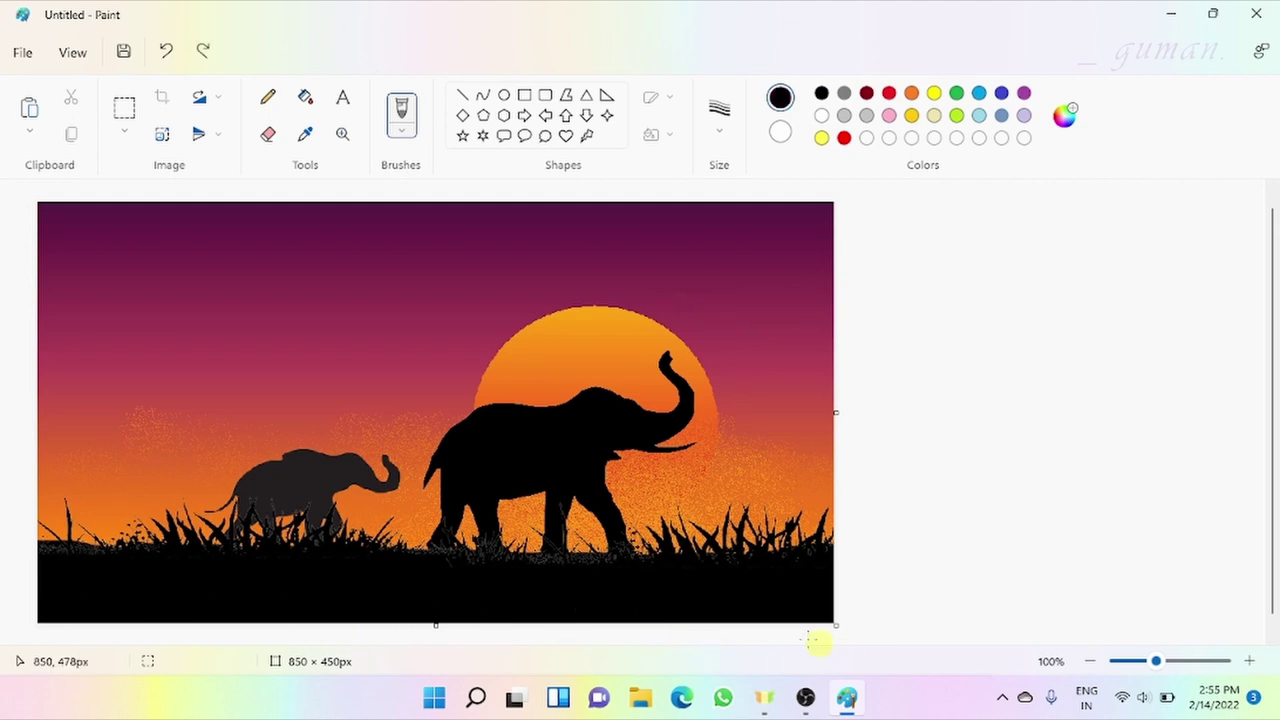
mouse_move(446, 613)
left_mouse_down()
mouse_move(351, 620)
mouse_move(43, 574)
mouse_move(171, 593)
left_mouse_up()
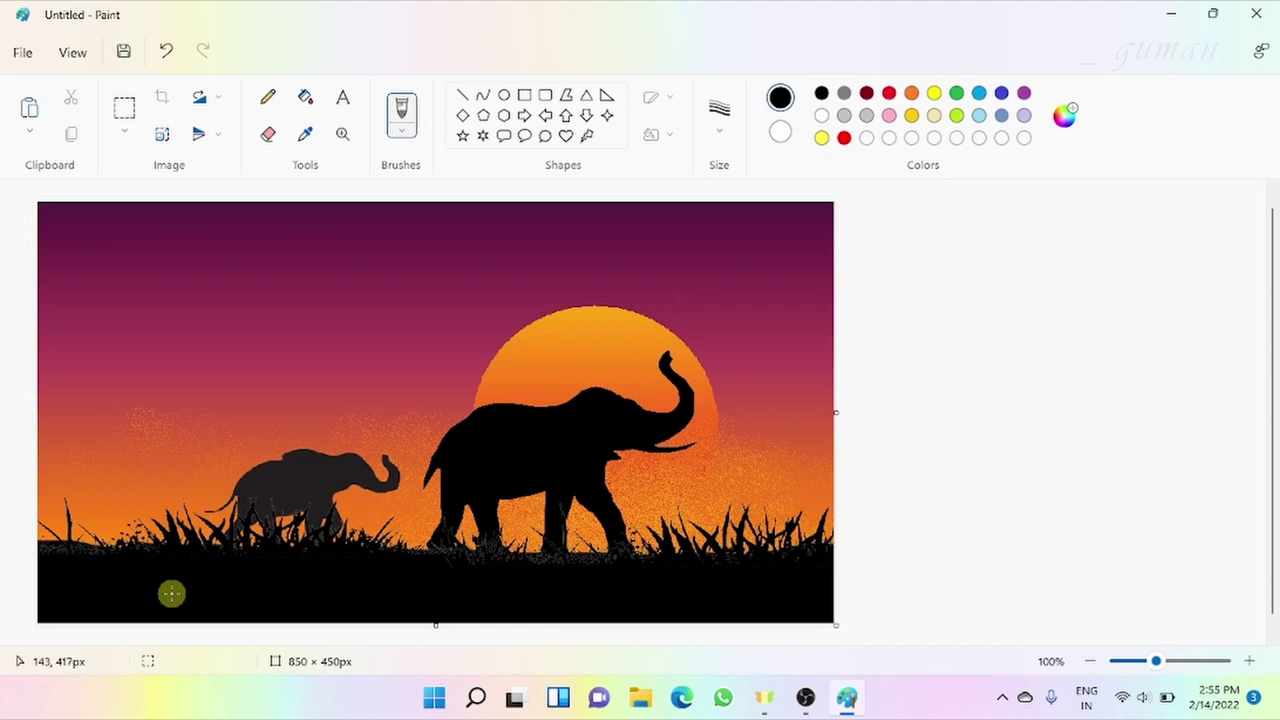